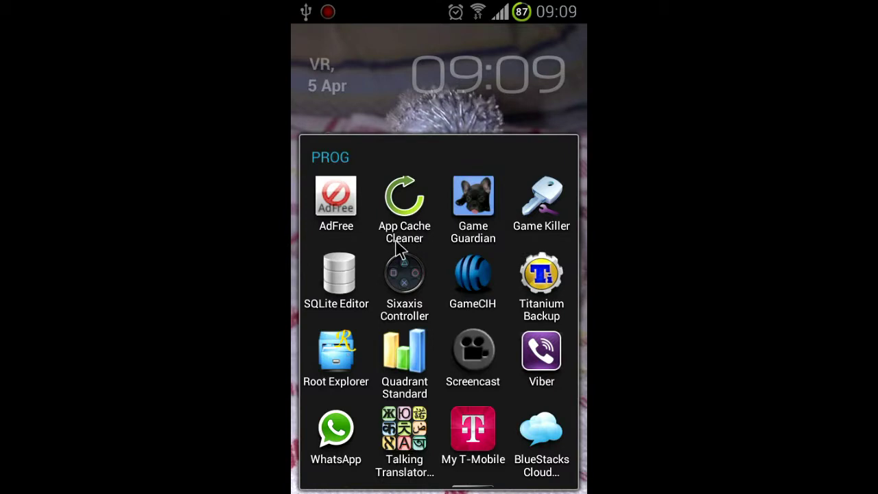
Open the Download folder of the sdcard0 storage in the Mijn bestanden file manager
{"action": "key", "text": "Escape"}
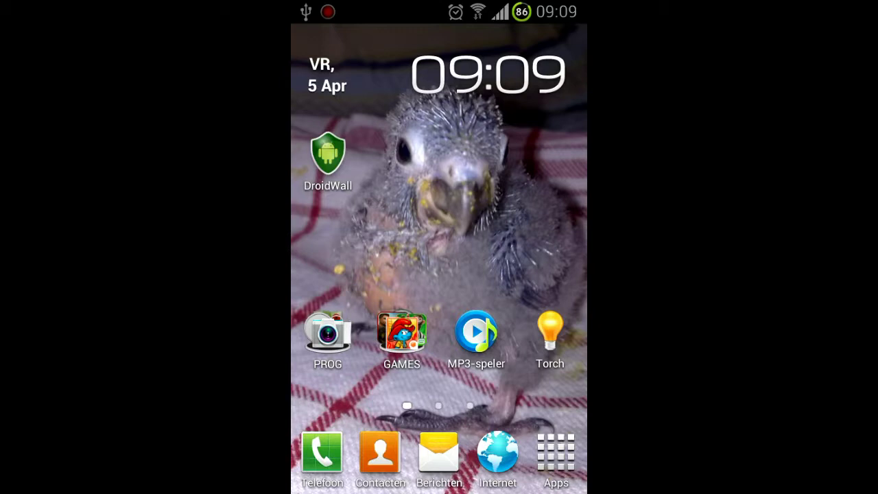
{"action": "left_click", "coordinate": [327, 337]}
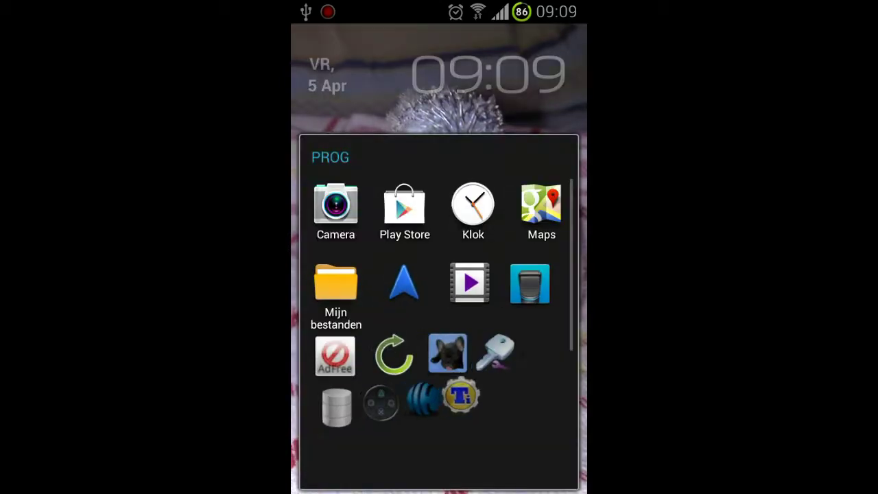
{"action": "left_click", "coordinate": [337, 297]}
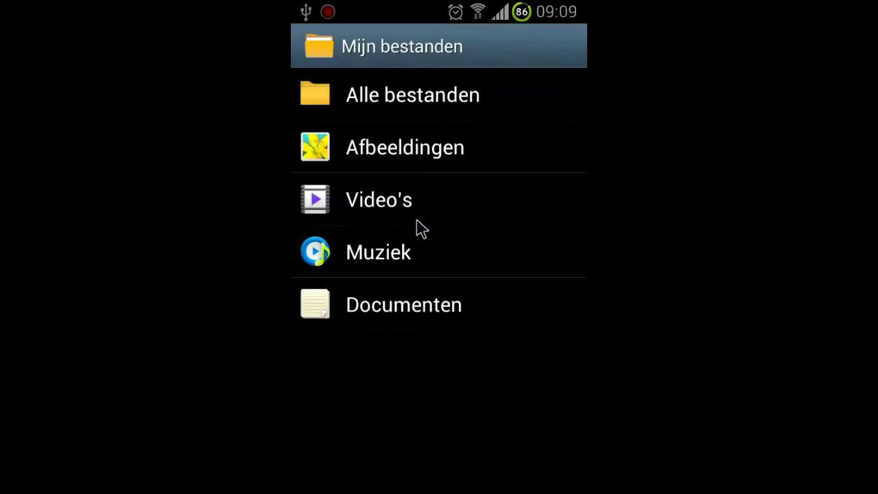
{"action": "left_click", "coordinate": [361, 103]}
{"action": "left_click", "coordinate": [379, 185]}
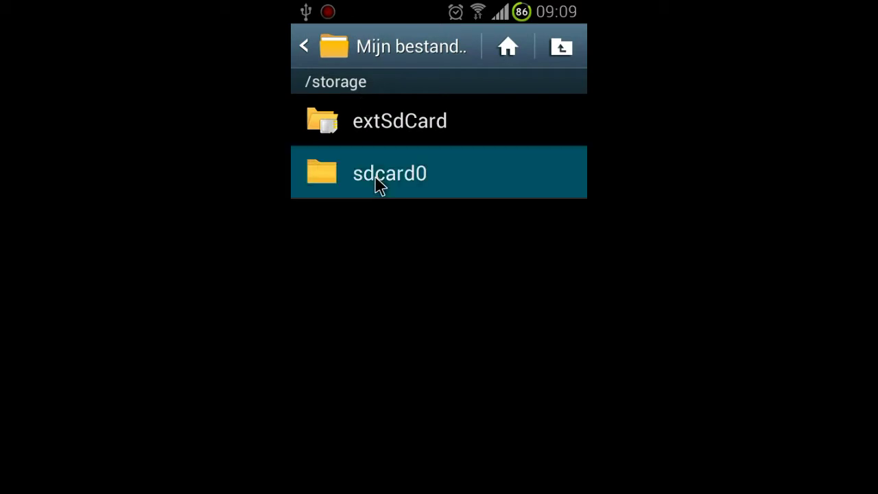
{"action": "left_click", "coordinate": [377, 186]}
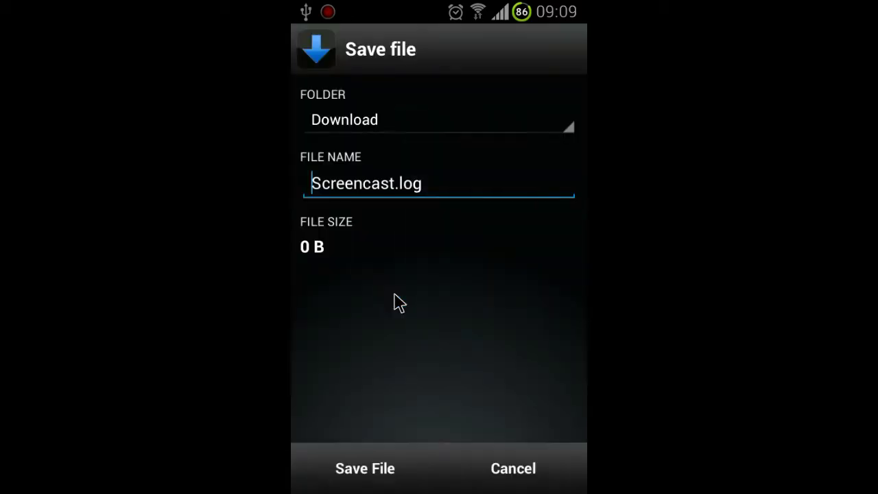
{"action": "key", "text": "Escape"}
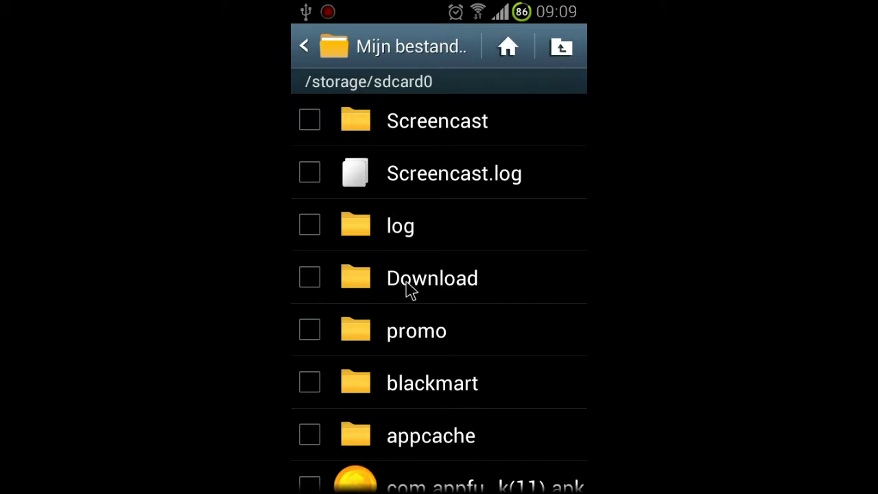
{"action": "left_click", "coordinate": [407, 282]}
{"action": "left_click", "coordinate": [408, 283]}
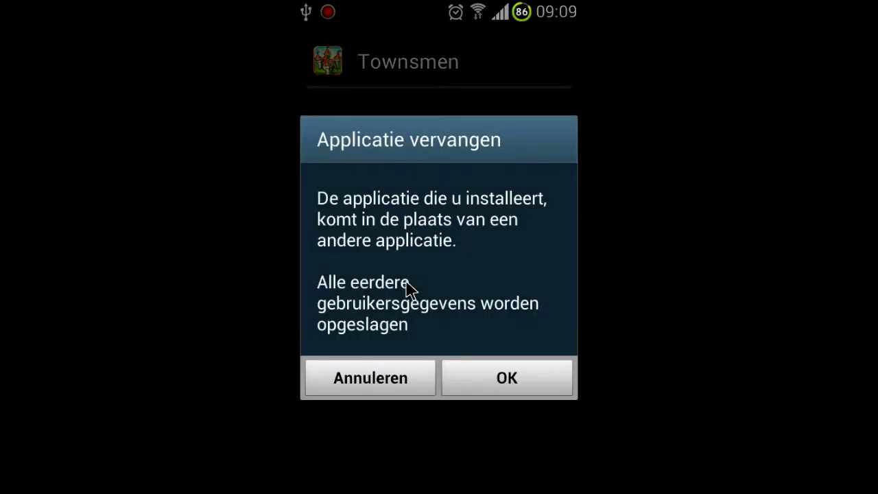
{"action": "left_click", "coordinate": [378, 393]}
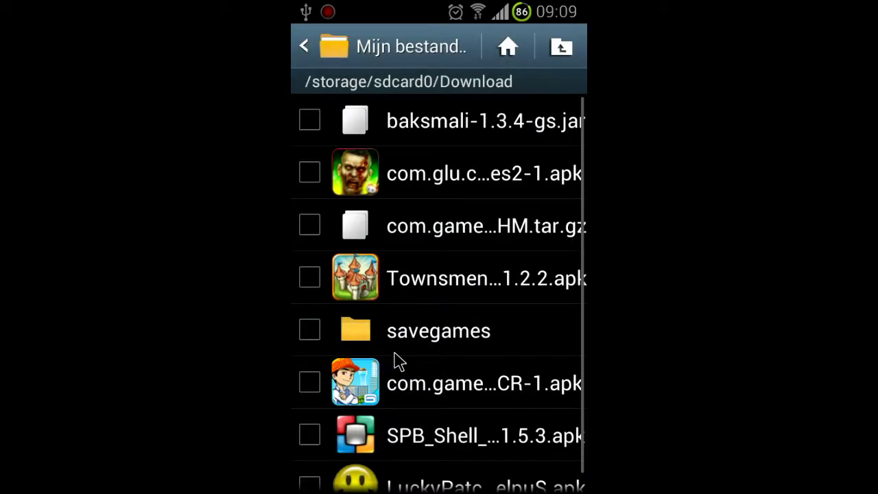
Install SPB Shell 3D from its 1.5.3 APK in the Download folder and finish the installer without launching the app
{"action": "scroll", "coordinate": [396, 362], "scroll_direction": "down", "scroll_amount": 1}
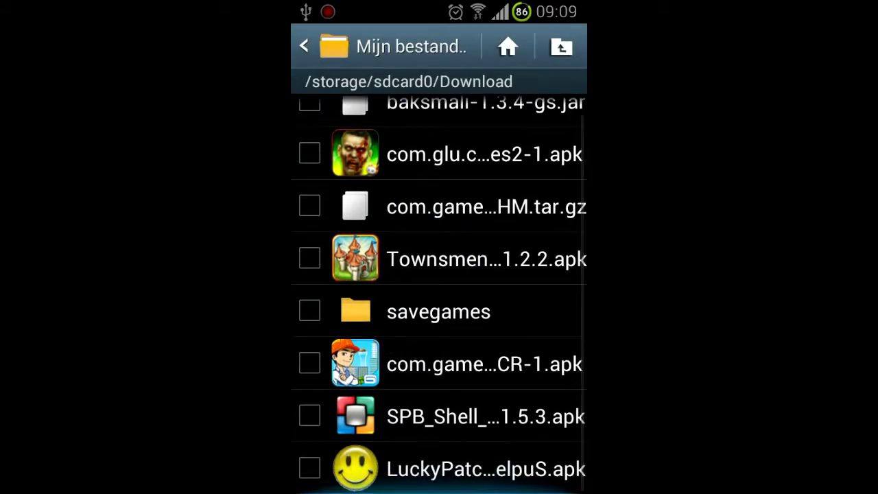
{"action": "left_click", "coordinate": [405, 425]}
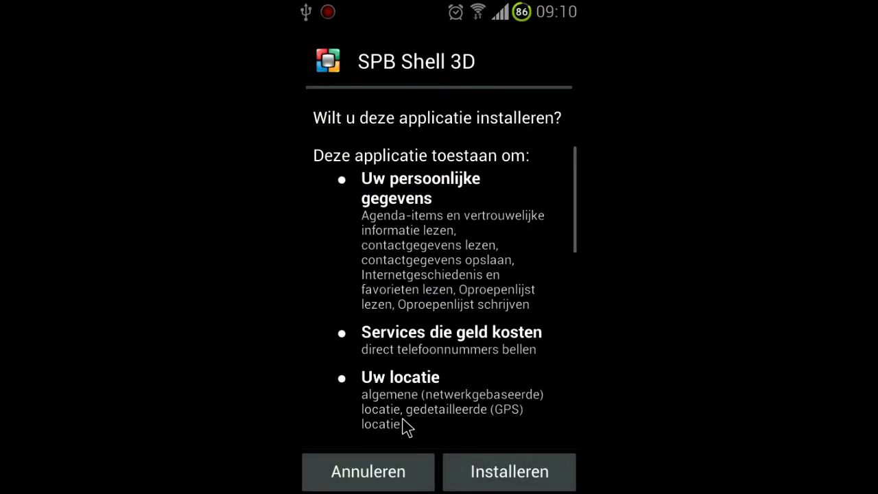
{"action": "left_click", "coordinate": [520, 480]}
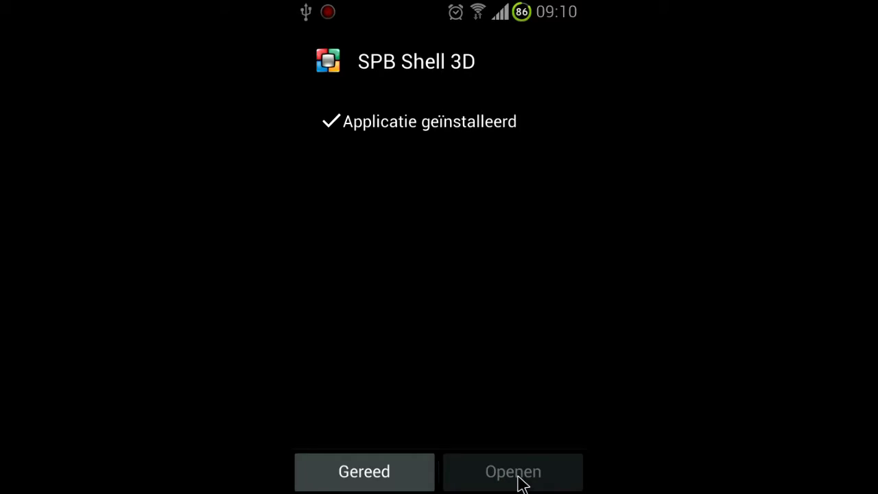
{"action": "left_click", "coordinate": [345, 471]}
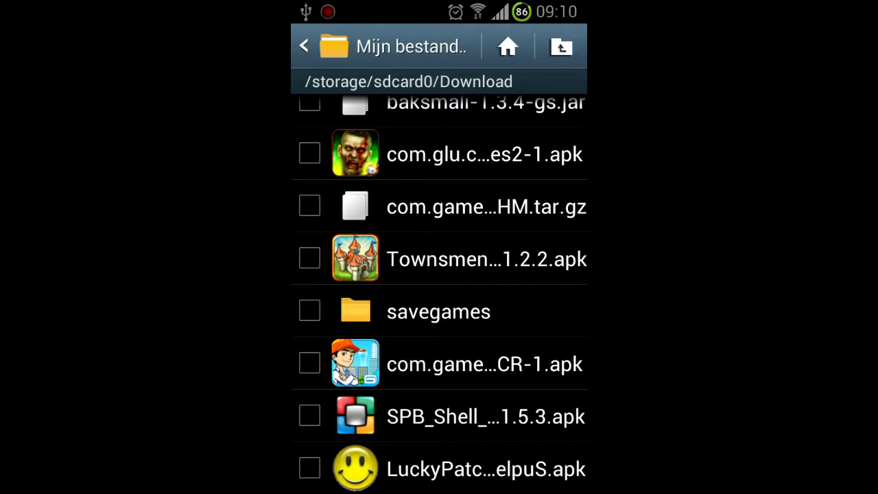
Install Lucky Patcher from its APK in the Download folder and finish the installer
{"action": "left_click", "coordinate": [415, 471]}
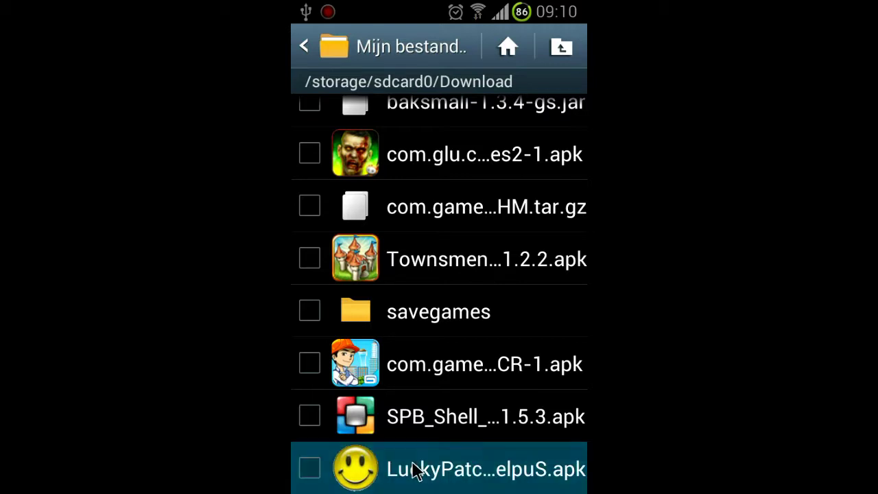
{"action": "left_click", "coordinate": [508, 470]}
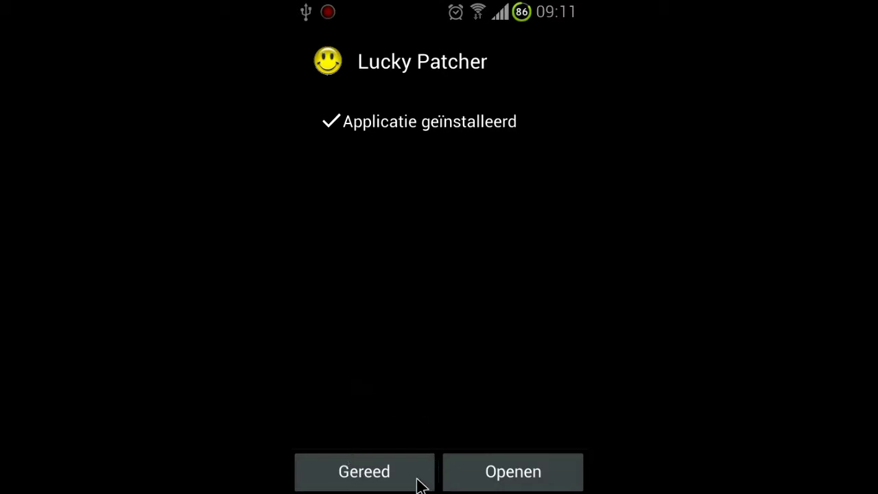
{"action": "left_click", "coordinate": [395, 485]}
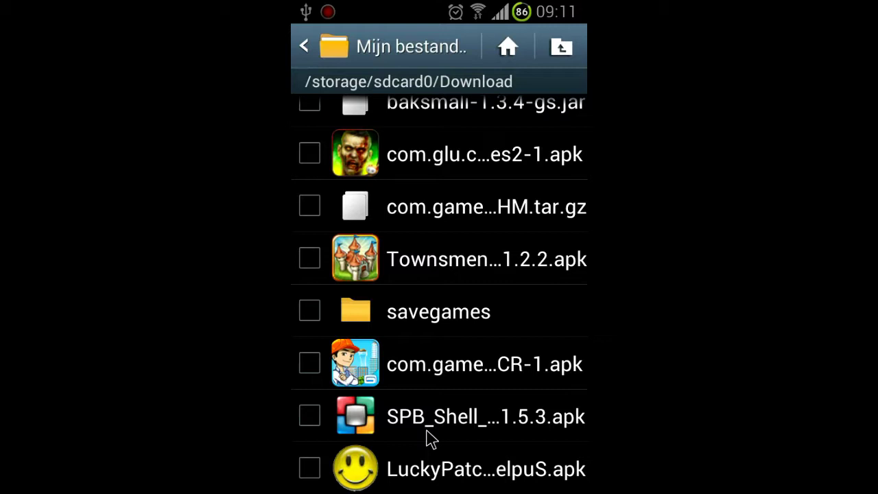
Leave the file manager and launch Lucky Patcher from the list of installed apps
{"action": "key", "text": "Escape"}
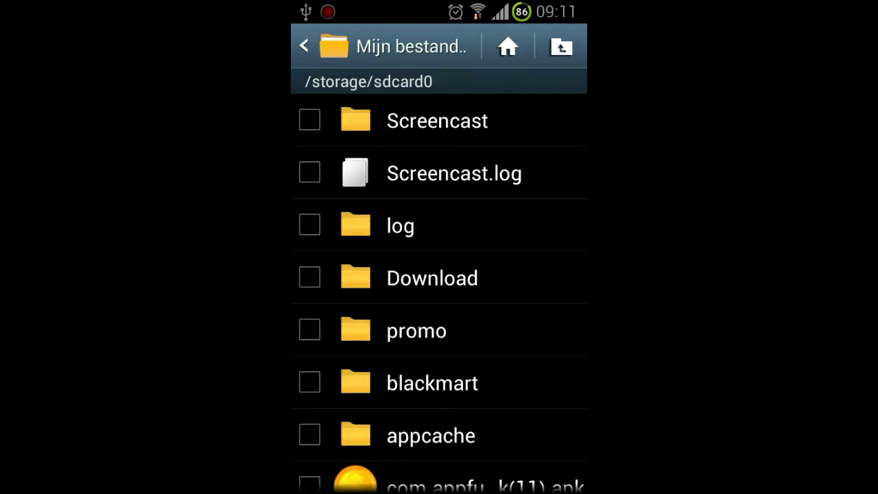
{"action": "key", "text": "Escape"}
{"action": "key", "text": "Escape"}
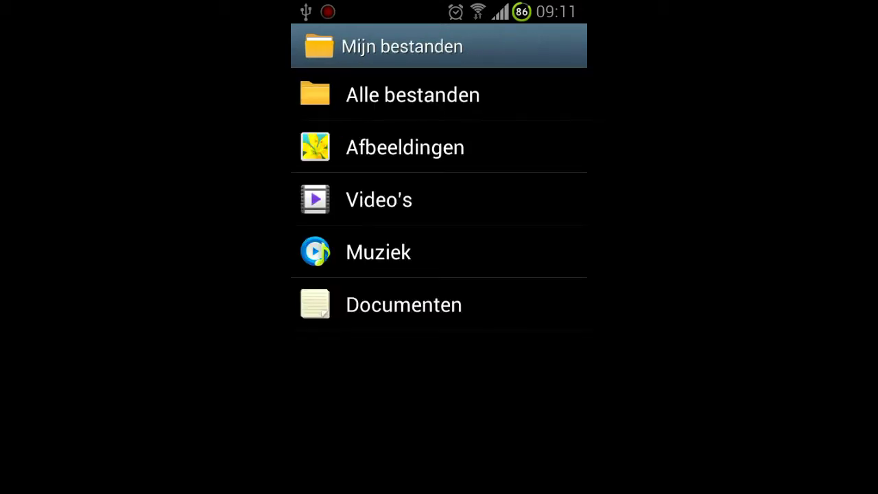
{"action": "key", "text": "Escape"}
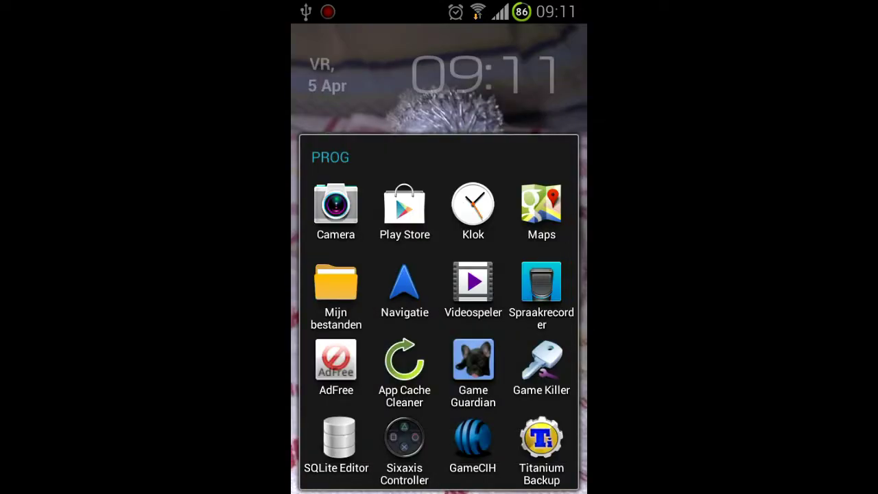
{"action": "key", "text": "Escape"}
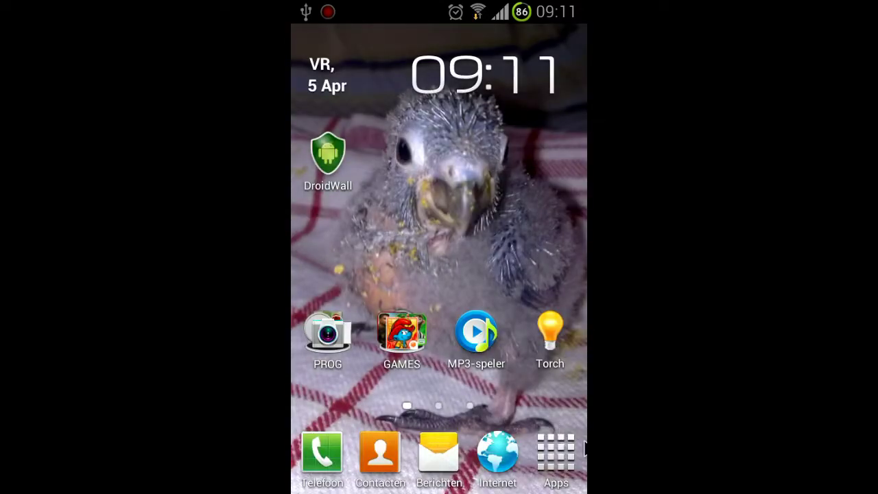
{"action": "left_click", "coordinate": [557, 454]}
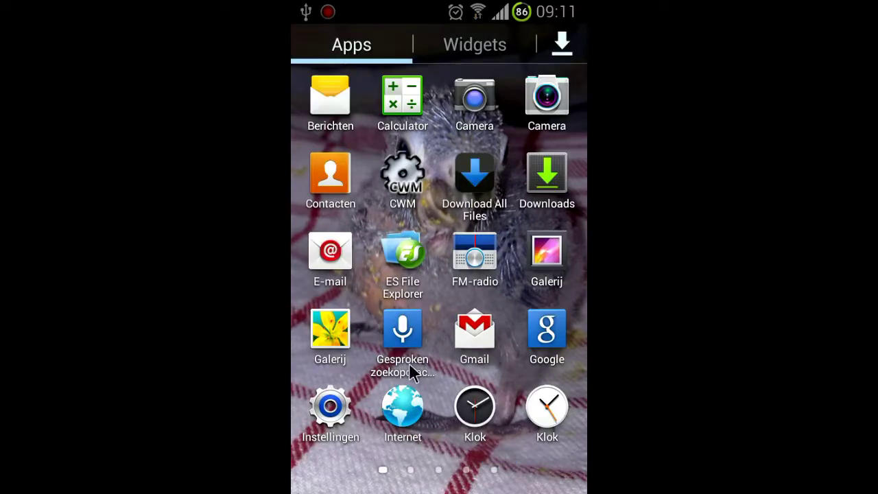
{"action": "left_click_drag", "start_coordinate": [384, 357], "coordinate": [480, 309]}
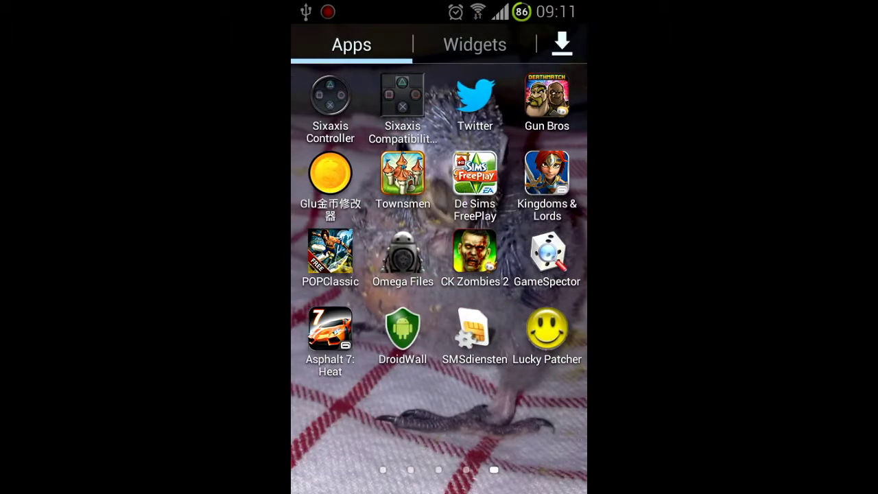
{"action": "left_click", "coordinate": [542, 336]}
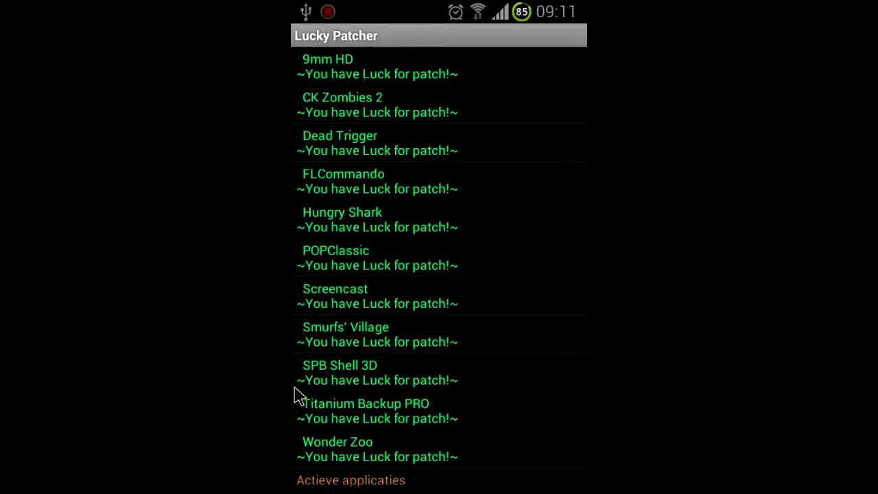
Apply the Lucky Google Market patch to SPB Shell 3D, allow the superuser request and dismiss the patch results
{"action": "left_click", "coordinate": [339, 375]}
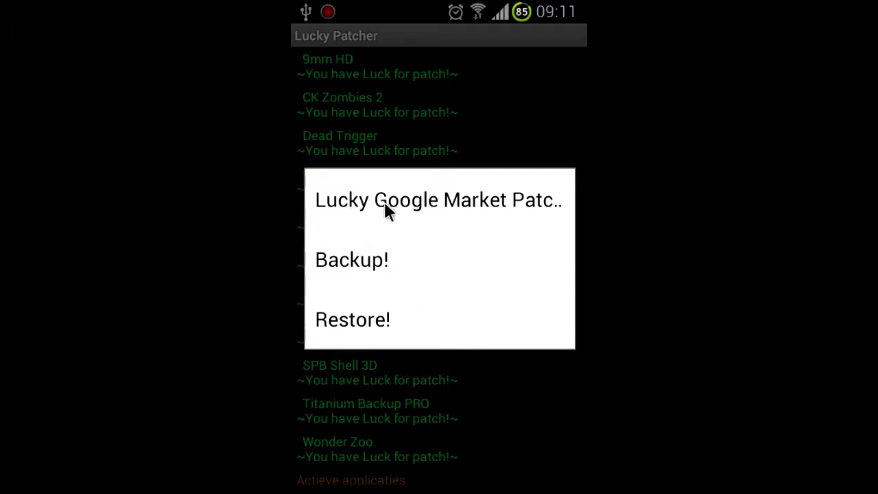
{"action": "left_click", "coordinate": [425, 206]}
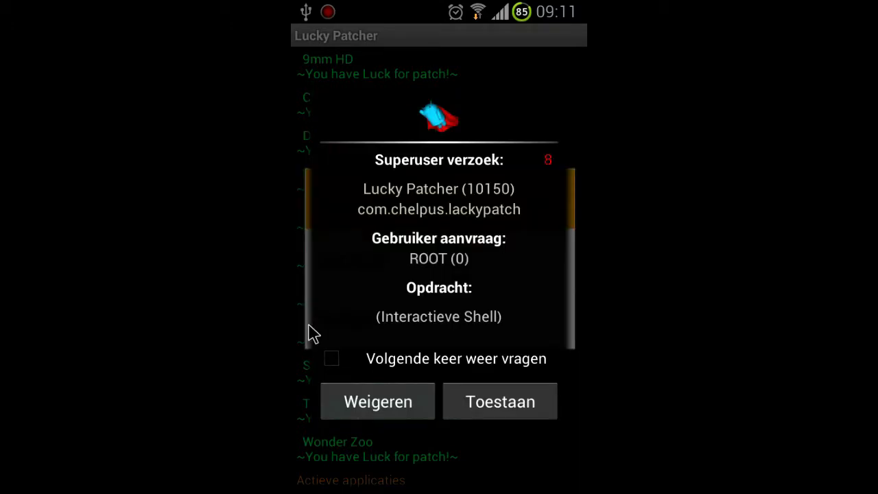
{"action": "left_click", "coordinate": [486, 406]}
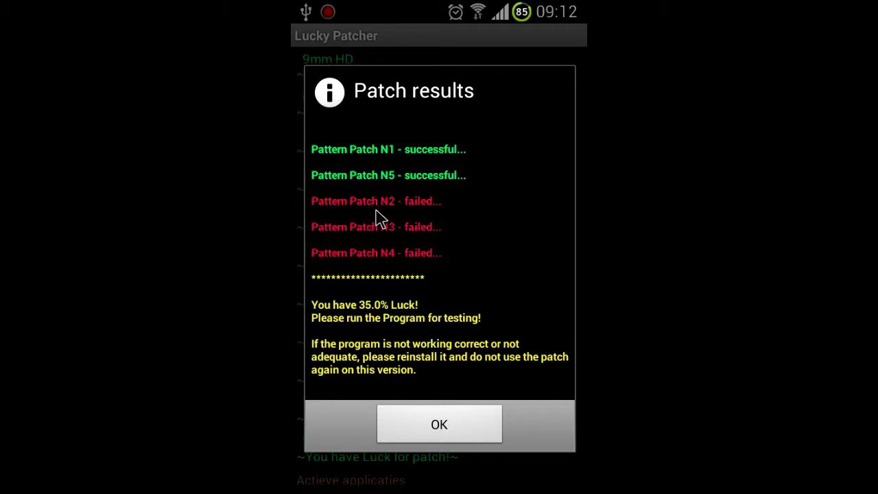
{"action": "left_click", "coordinate": [427, 431]}
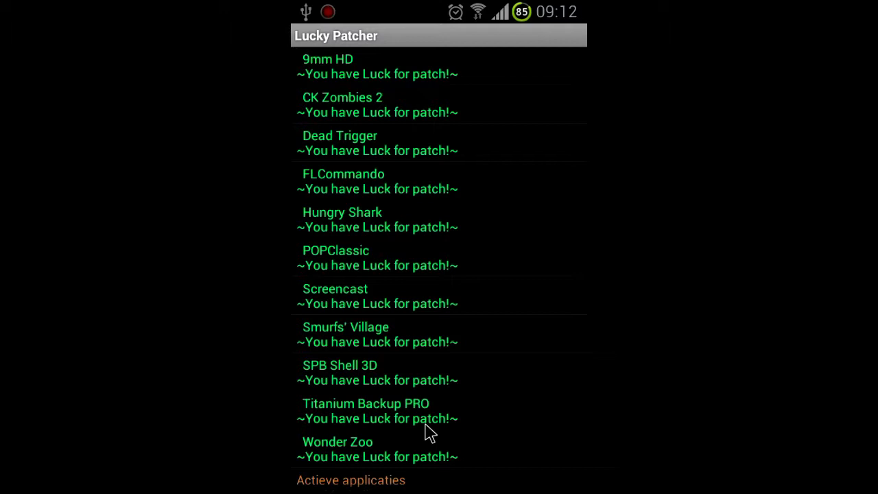
Close Lucky Patcher and return to the phone's home screen
{"action": "key", "text": "Escape"}
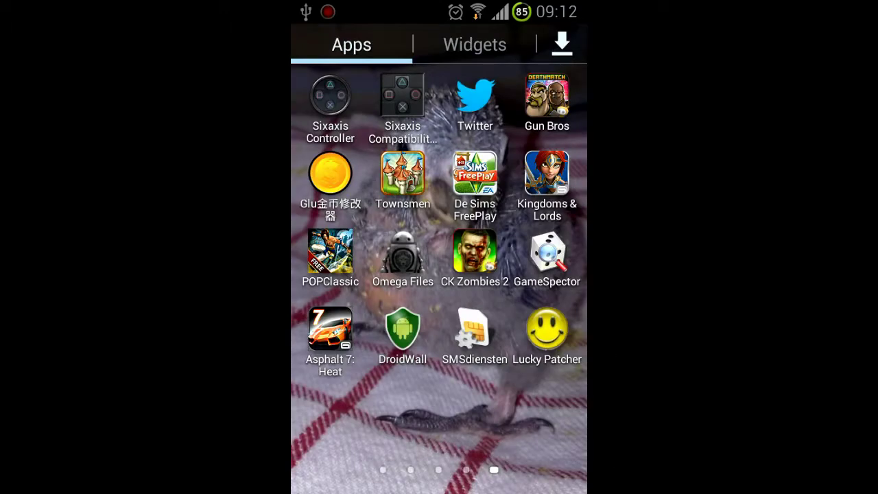
{"action": "key", "text": "Escape"}
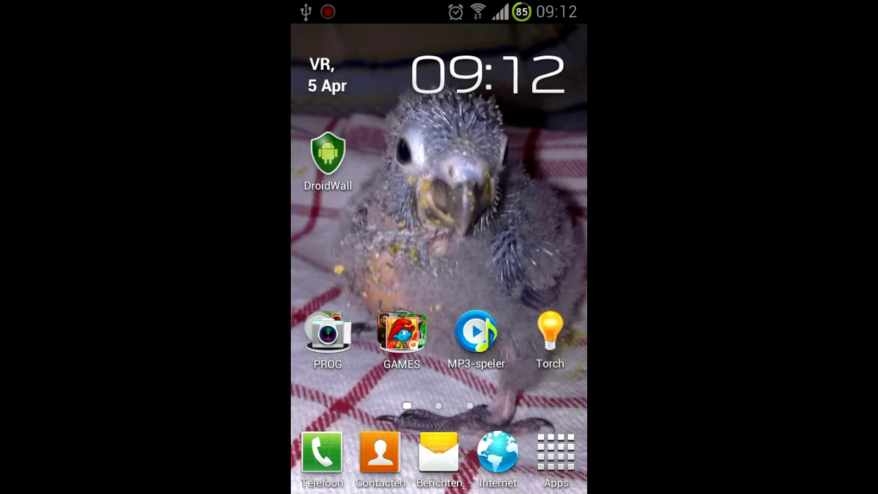
{"action": "left_click_drag", "start_coordinate": [439, 7], "coordinate": [439, 411]}
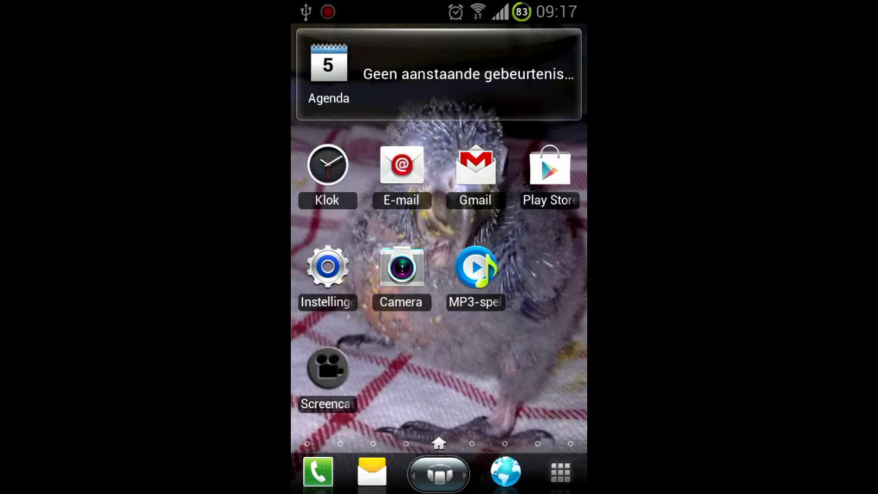
View the Tools home panel, rotate the 3D panel carousel and open the Flickr panel from it
{"action": "left_click_drag", "start_coordinate": [371, 314], "coordinate": [537, 314]}
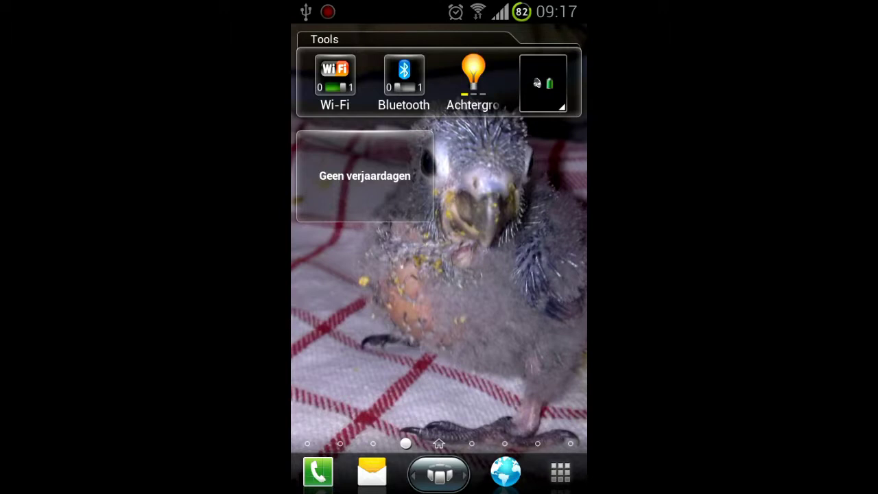
{"action": "left_click", "coordinate": [439, 473]}
{"action": "left_click_drag", "start_coordinate": [522, 313], "coordinate": [343, 313]}
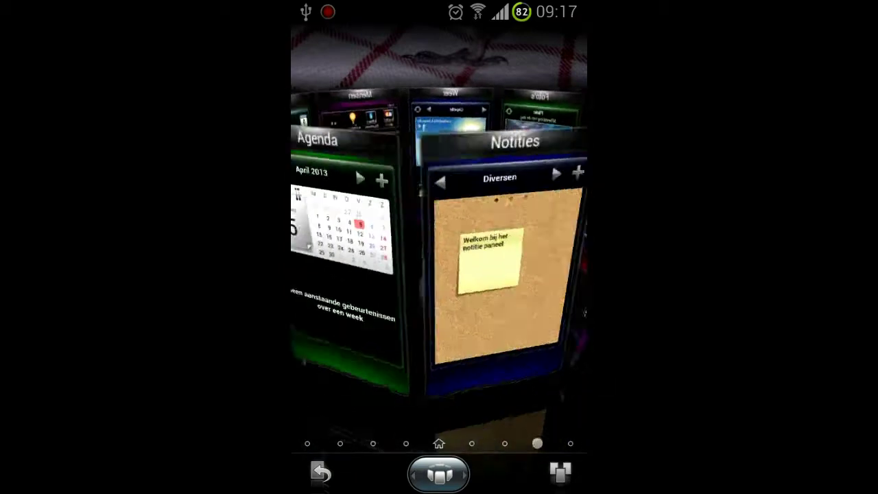
{"action": "left_click", "coordinate": [549, 261]}
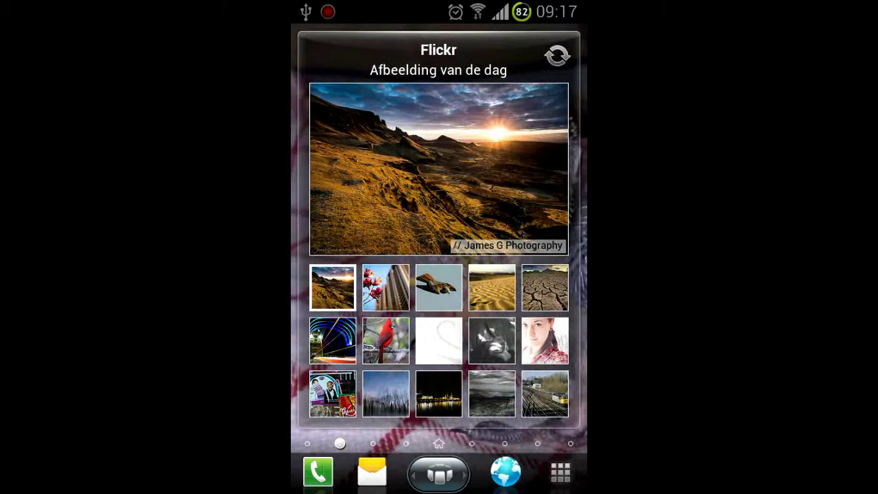
Browse from the Flickr panel to the Tools panel and back past the weather forecast panel
{"action": "mouse_move", "coordinate": [521, 275]}
{"action": "left_mouse_down"}
{"action": "mouse_move", "coordinate": [343, 274]}
{"action": "mouse_move", "coordinate": [522, 275]}
{"action": "left_mouse_up"}
{"action": "left_click_drag", "start_coordinate": [522, 274], "coordinate": [343, 274]}
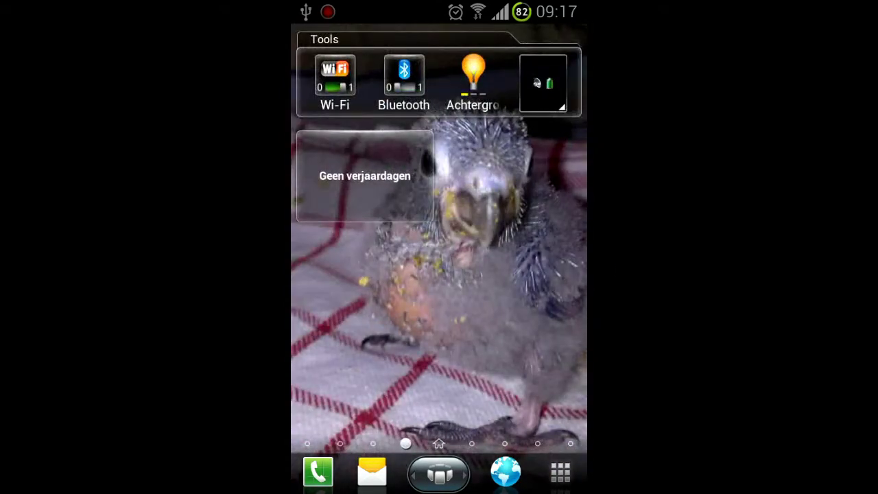
{"action": "left_click_drag", "start_coordinate": [508, 327], "coordinate": [521, 309]}
{"action": "left_click_drag", "start_coordinate": [343, 309], "coordinate": [521, 309]}
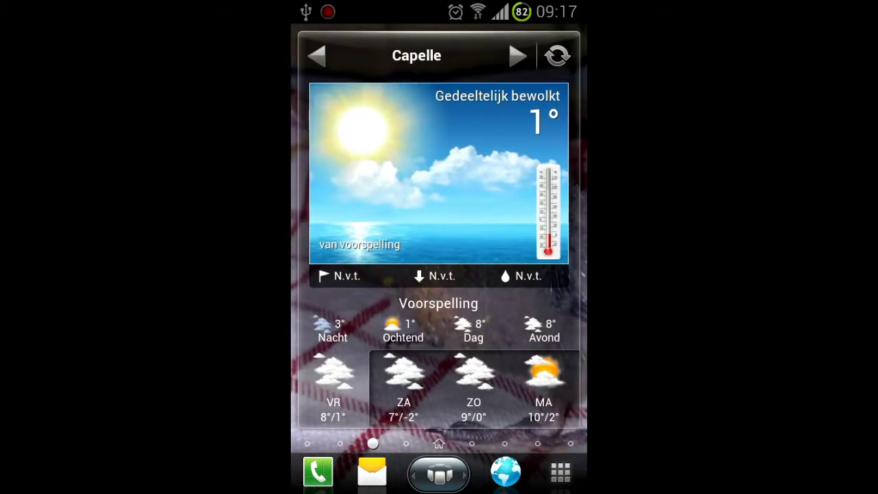
{"action": "left_click_drag", "start_coordinate": [437, 281], "coordinate": [562, 281]}
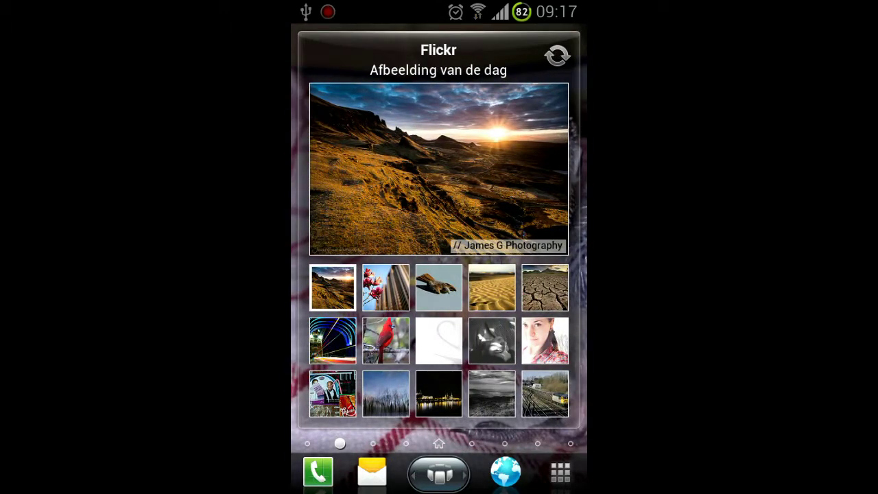
Set the featured Flickr landscape photo as the wallpaper and view it behind the Tools panel
{"action": "left_click", "coordinate": [438, 169]}
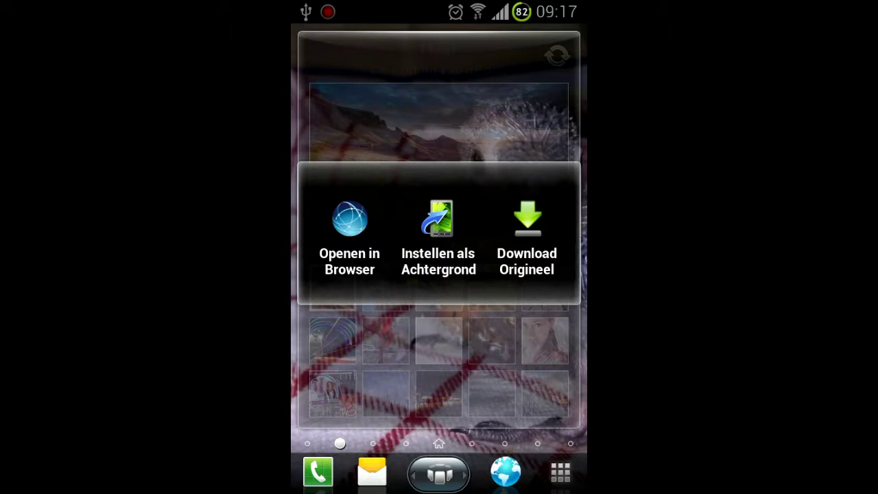
{"action": "left_click", "coordinate": [439, 233]}
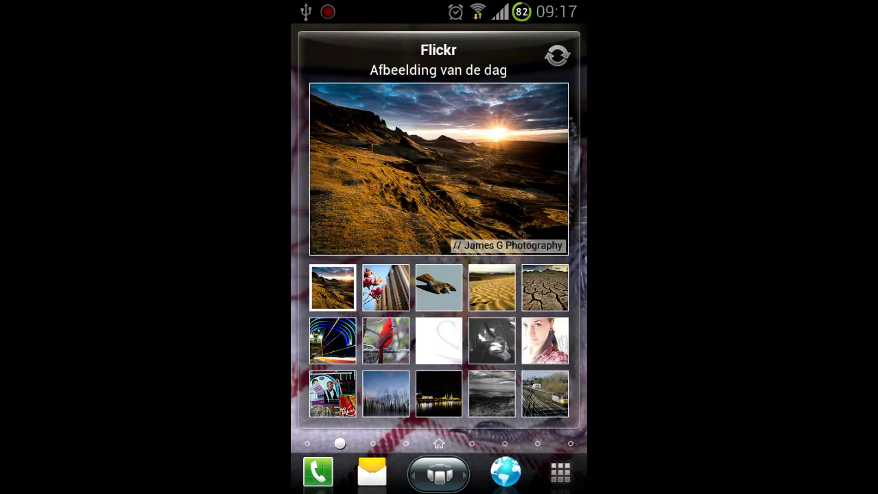
{"action": "left_click_drag", "start_coordinate": [522, 275], "coordinate": [357, 274]}
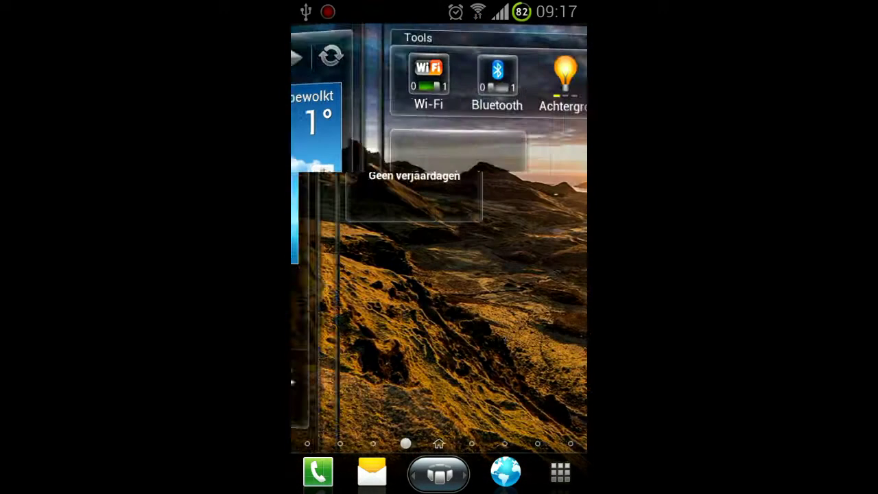
{"action": "left_click_drag", "start_coordinate": [522, 275], "coordinate": [415, 275]}
{"action": "left_click_drag", "start_coordinate": [406, 366], "coordinate": [570, 367]}
{"action": "left_click_drag", "start_coordinate": [405, 335], "coordinate": [302, 335]}
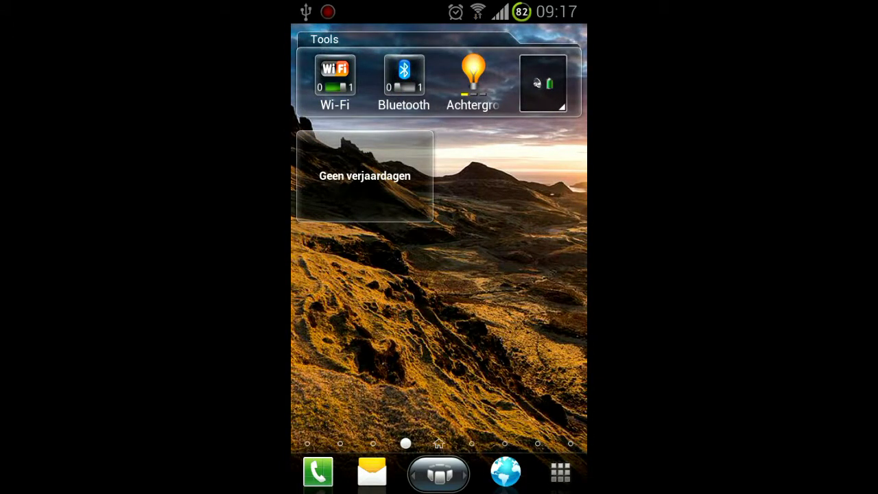
Return to the Flickr panel, refresh its pictures and enlarge the beach tower and white umbrella photos before refreshing again
{"action": "left_click_drag", "start_coordinate": [343, 274], "coordinate": [535, 274]}
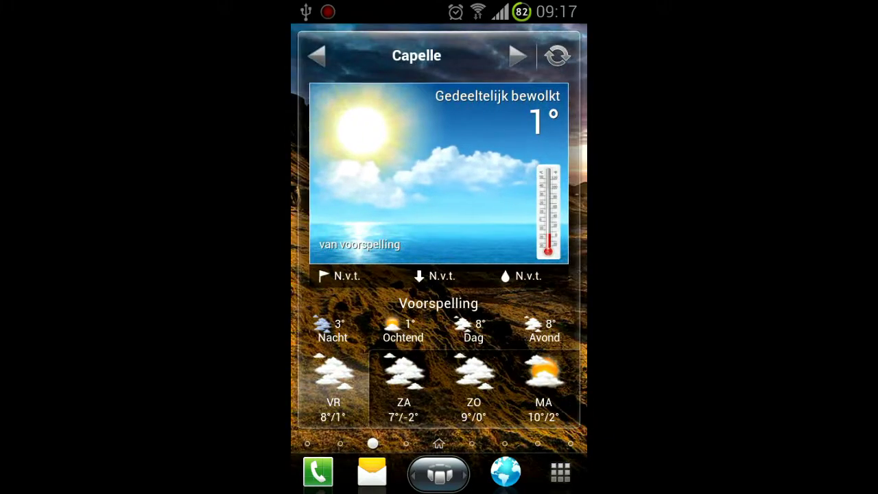
{"action": "left_click_drag", "start_coordinate": [343, 274], "coordinate": [535, 275]}
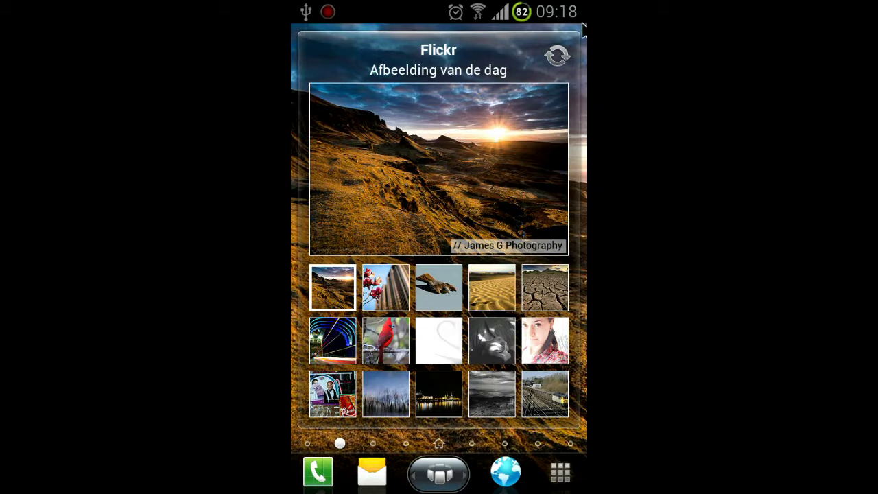
{"action": "left_click", "coordinate": [556, 59]}
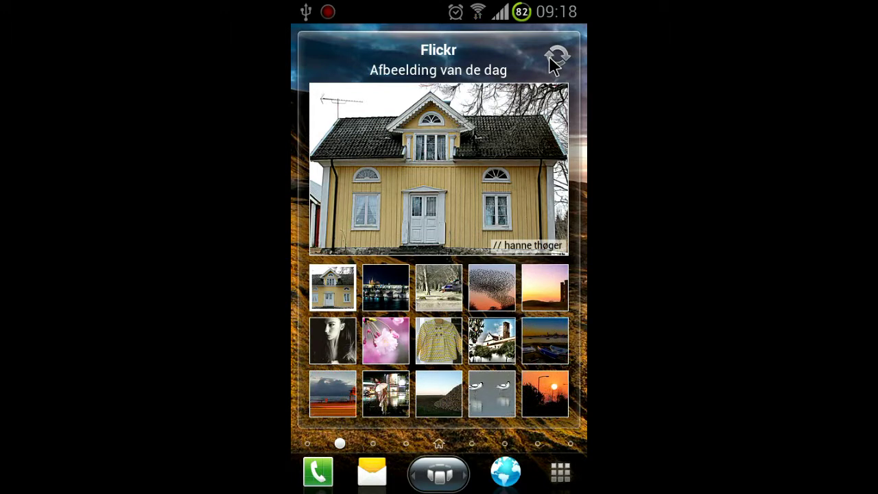
{"action": "left_click", "coordinate": [333, 394]}
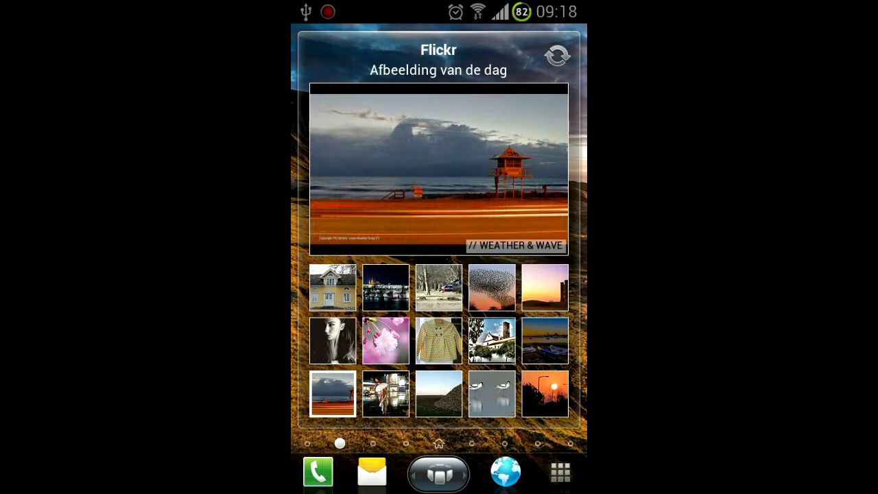
{"action": "left_click", "coordinate": [386, 394]}
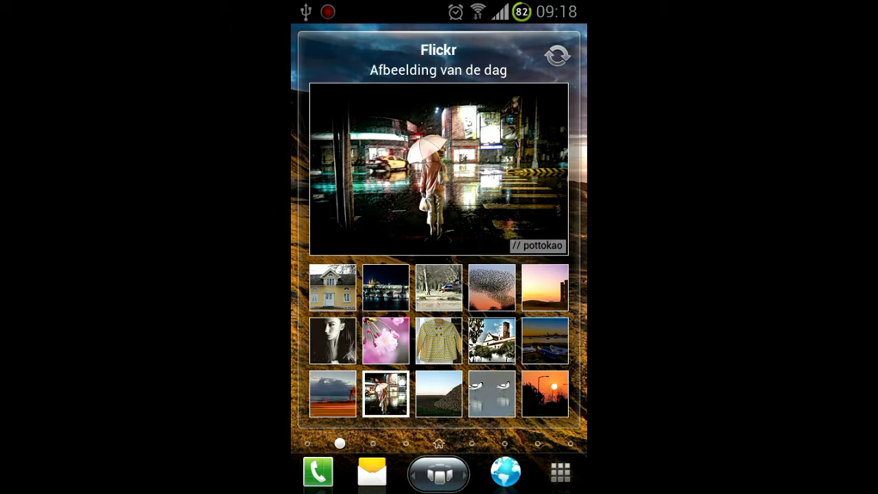
{"action": "left_click", "coordinate": [555, 59]}
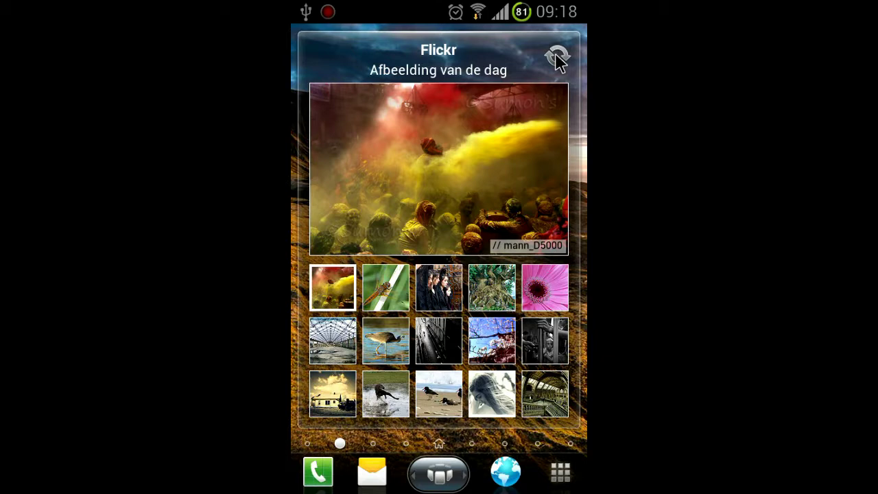
Go to the moon phase panel, view the moon's 3D orbit model and close it
{"action": "left_click_drag", "start_coordinate": [356, 246], "coordinate": [521, 247]}
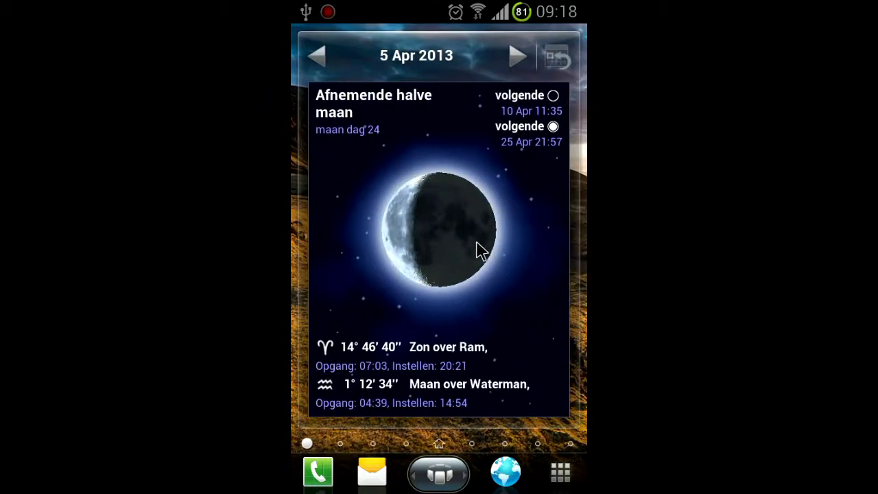
{"action": "left_click", "coordinate": [451, 254]}
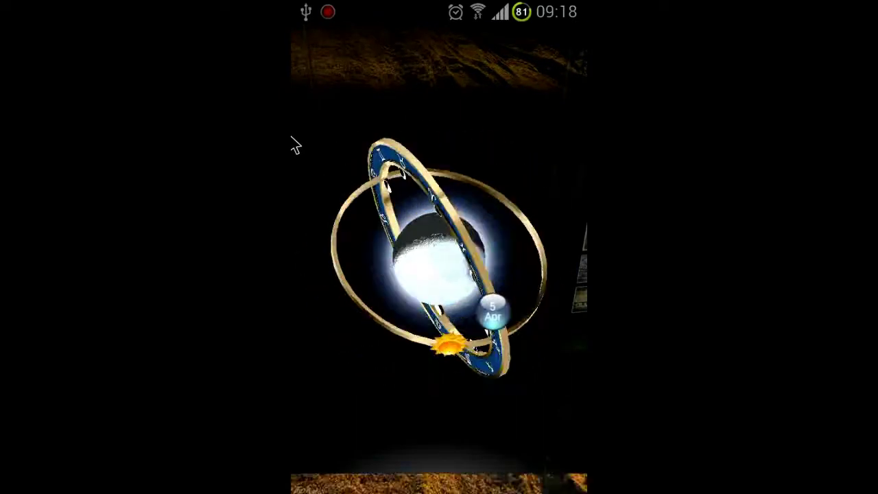
{"action": "key", "text": "Escape"}
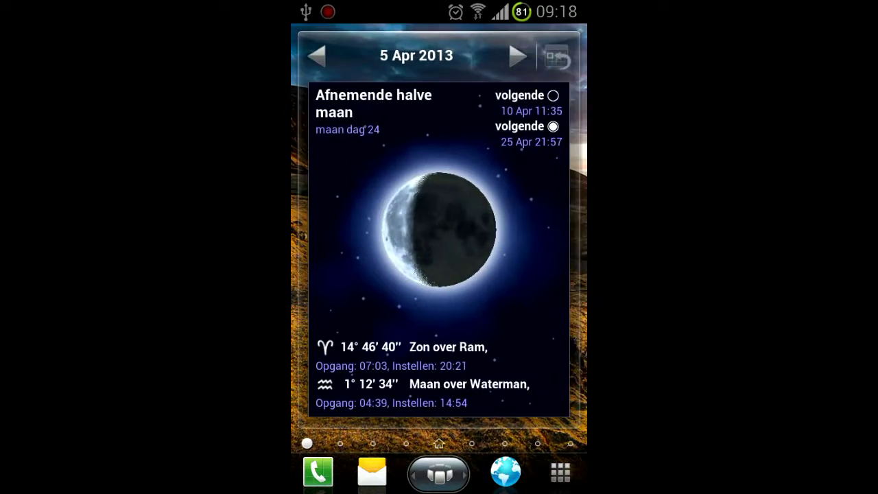
Return to the Tools panel past the weather forecast and turn off Wi-Fi
{"action": "left_click_drag", "start_coordinate": [521, 240], "coordinate": [343, 241]}
{"action": "left_click_drag", "start_coordinate": [521, 240], "coordinate": [344, 240]}
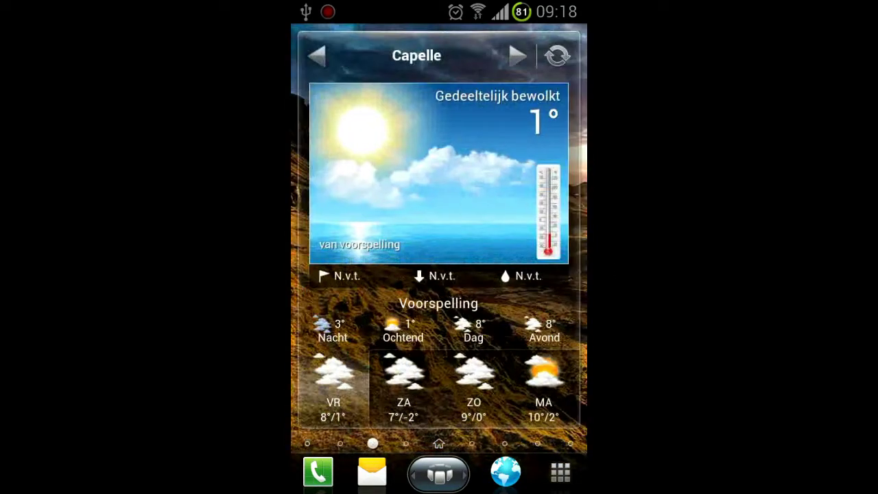
{"action": "left_click_drag", "start_coordinate": [522, 240], "coordinate": [343, 240]}
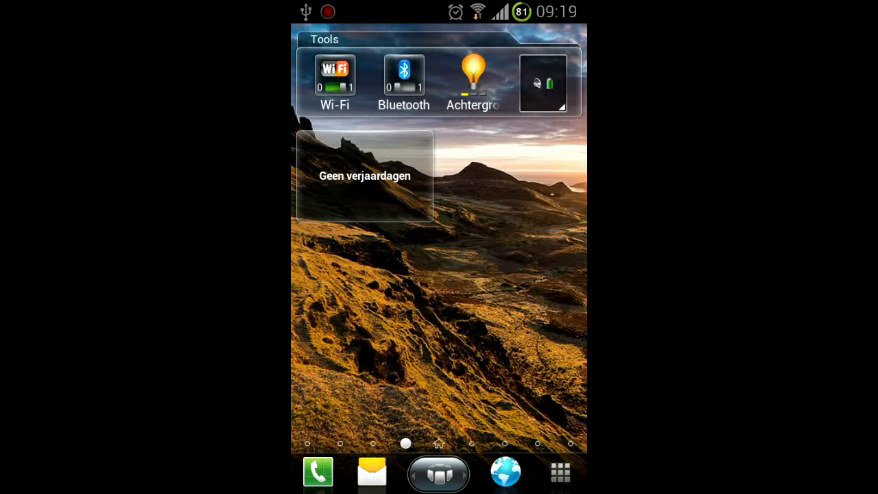
{"action": "left_click", "coordinate": [344, 71]}
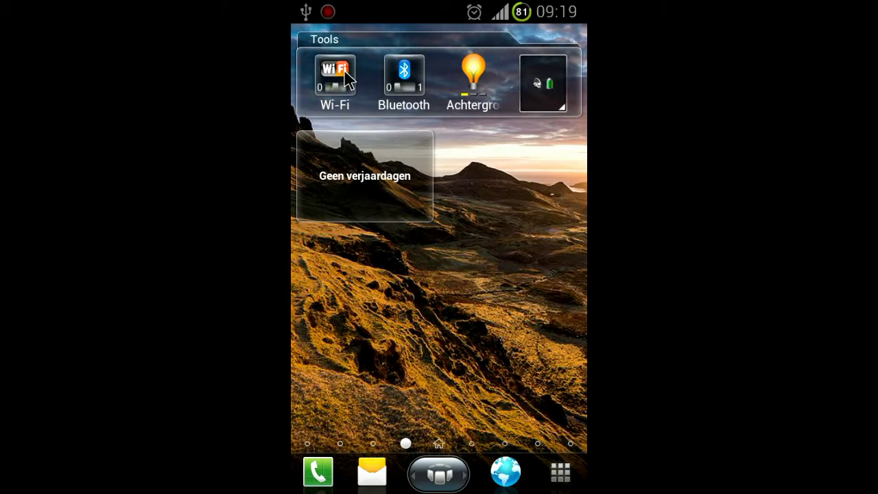
Set the backlight to its three-bar level and restore the one-bar level
{"action": "left_click", "coordinate": [443, 71]}
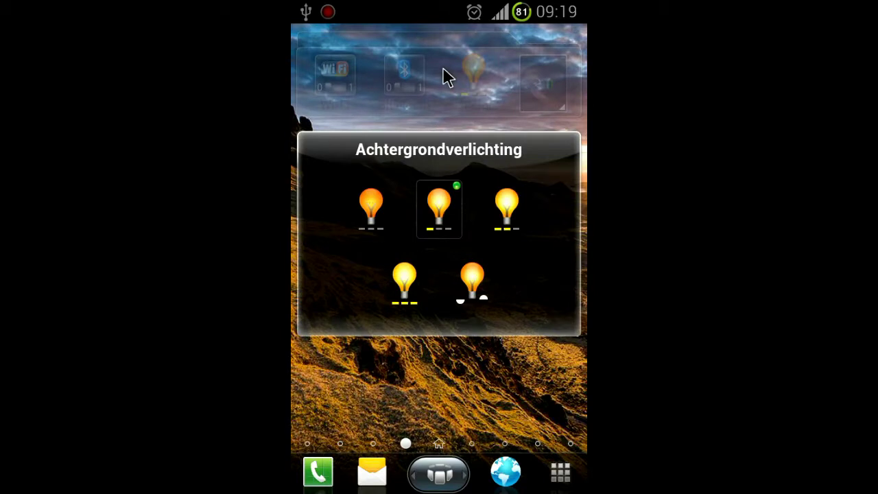
{"action": "left_click", "coordinate": [403, 304]}
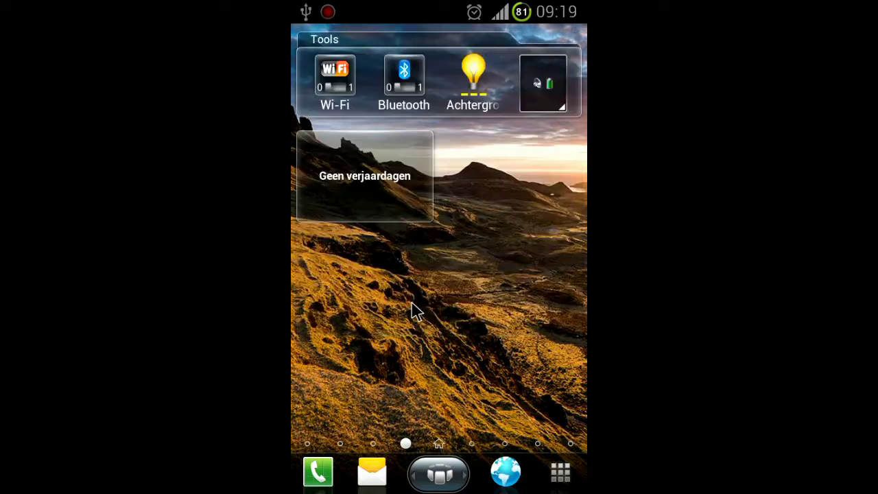
{"action": "left_click", "coordinate": [474, 103]}
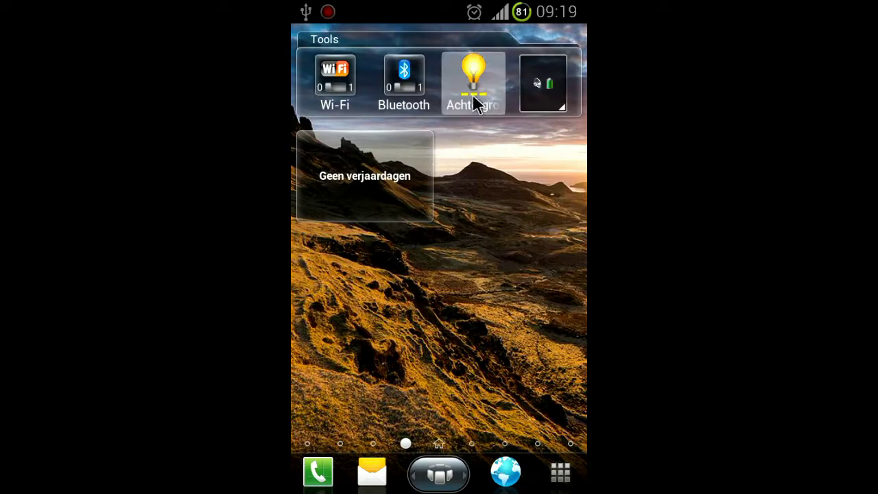
{"action": "left_click", "coordinate": [431, 235]}
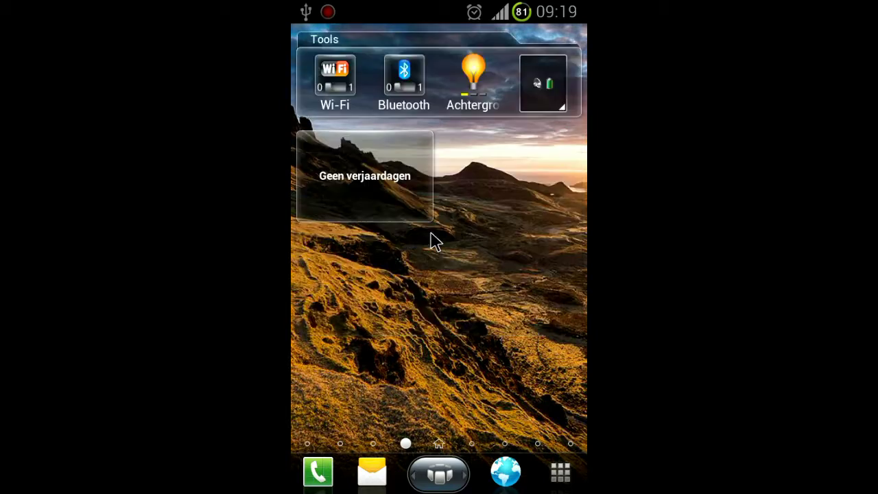
Browse from the Tools panel past the home panel to the world clock panel
{"action": "left_click", "coordinate": [436, 196]}
{"action": "left_click_drag", "start_coordinate": [436, 197], "coordinate": [438, 227]}
{"action": "left_click_drag", "start_coordinate": [430, 179], "coordinate": [405, 240]}
{"action": "left_click_drag", "start_coordinate": [506, 284], "coordinate": [296, 290]}
{"action": "left_click_drag", "start_coordinate": [472, 308], "coordinate": [337, 290]}
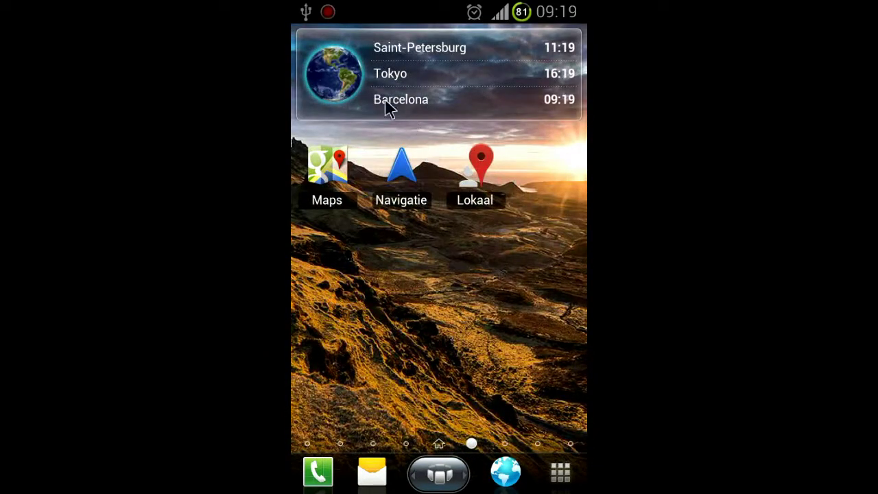
Open the world clock's 3D globe, rotate it to view the marked cities and close it
{"action": "left_click", "coordinate": [339, 75]}
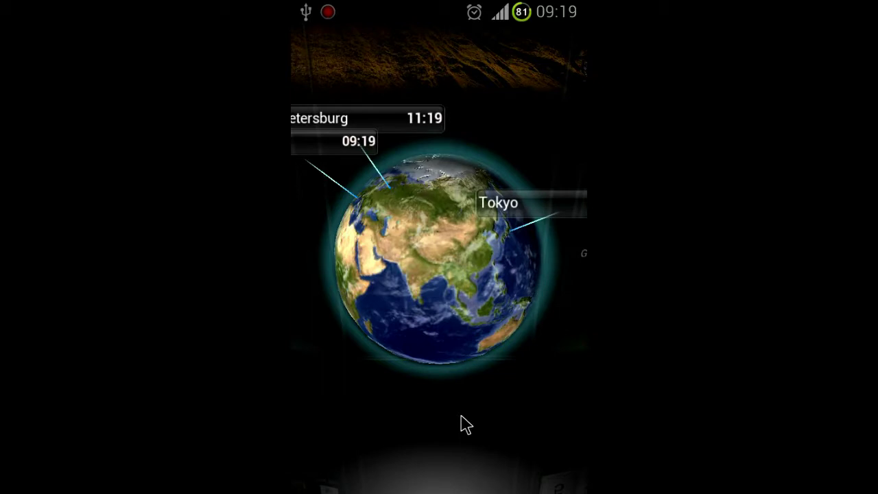
{"action": "left_click_drag", "start_coordinate": [414, 320], "coordinate": [439, 400]}
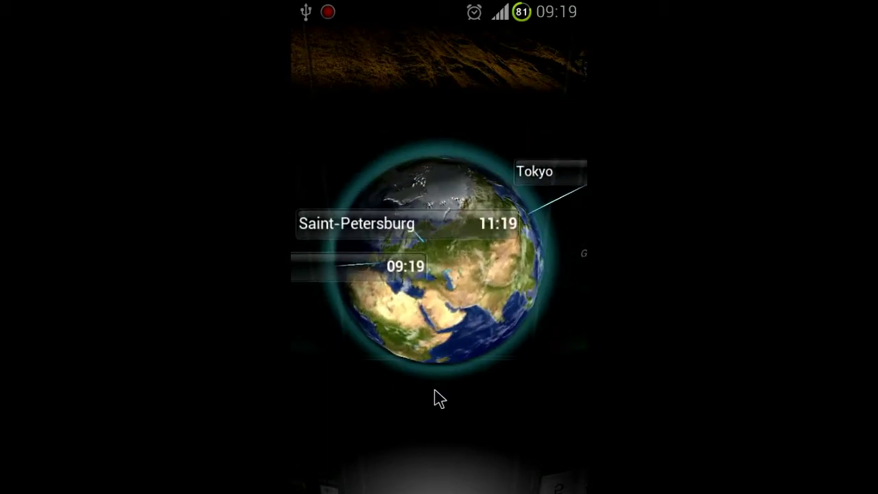
{"action": "left_click", "coordinate": [517, 420]}
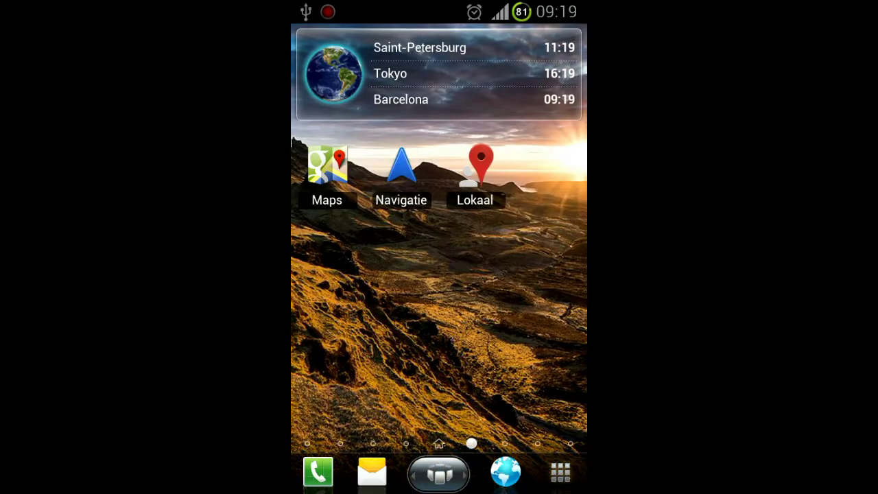
{"action": "left_click", "coordinate": [410, 58]}
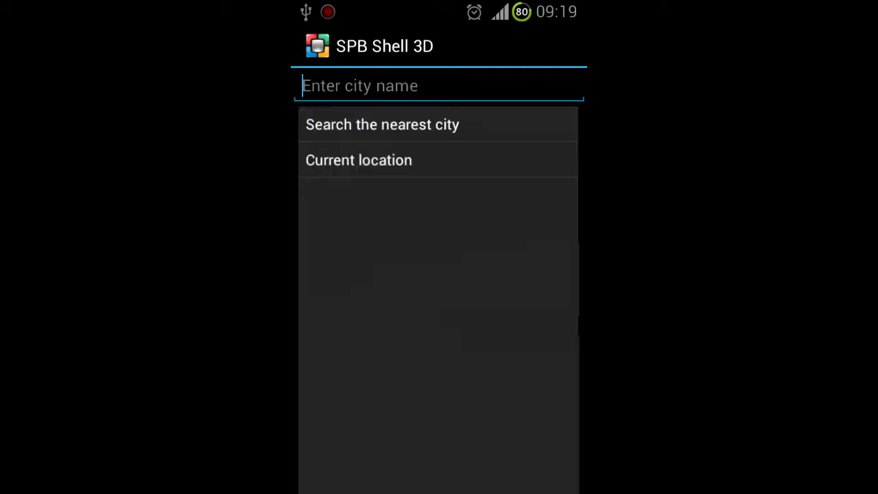
{"action": "left_click", "coordinate": [399, 341]}
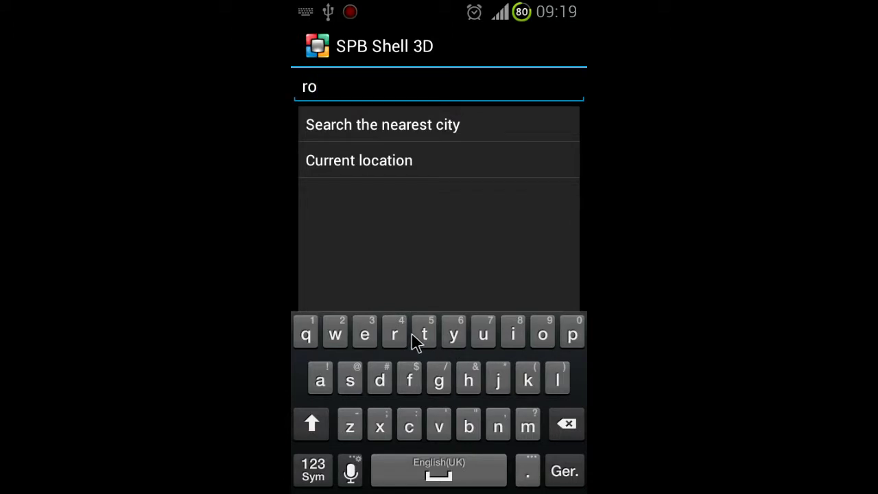
{"action": "type", "text": "o"}
{"action": "left_click", "coordinate": [424, 336]}
{"action": "left_click", "coordinate": [423, 336]}
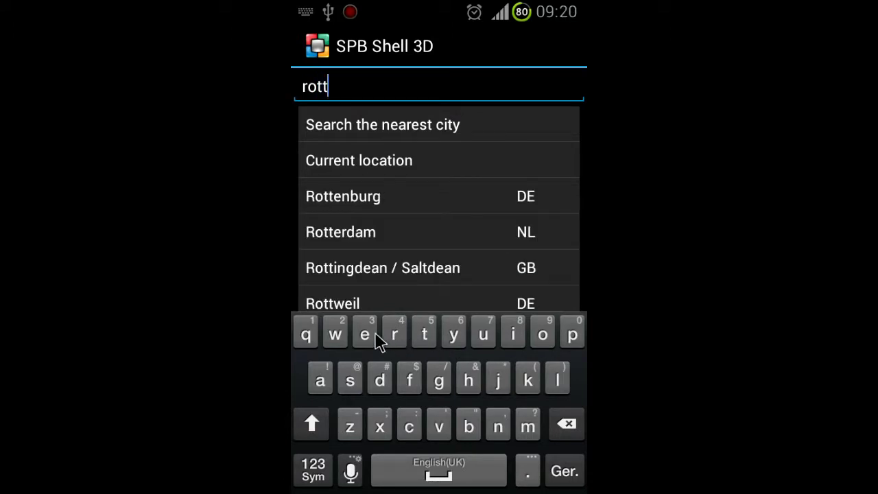
{"action": "left_click", "coordinate": [364, 337]}
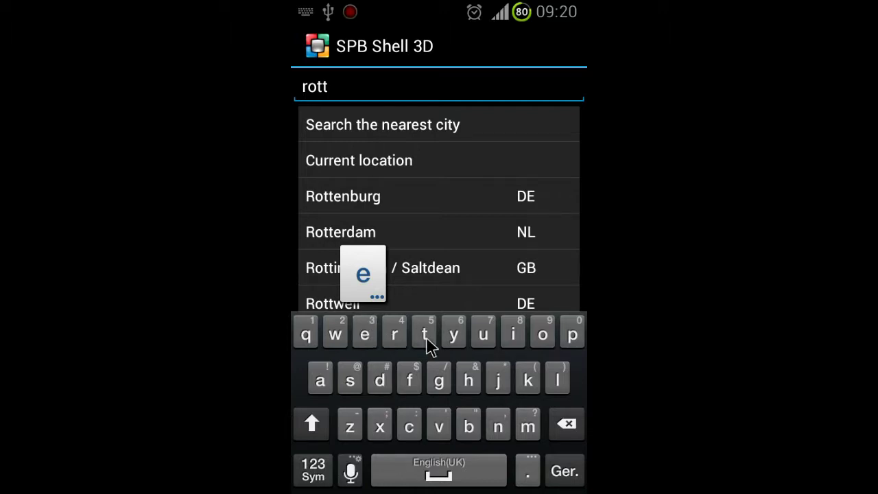
{"action": "key", "text": "Home"}
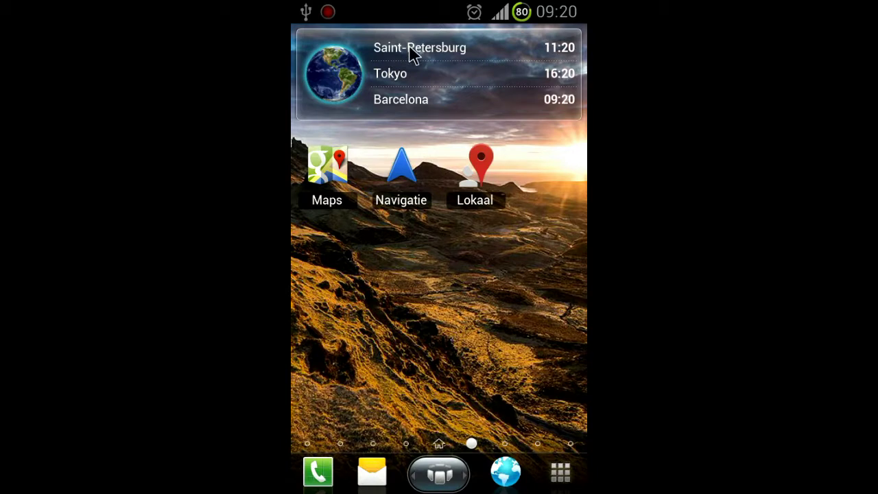
Replace Saint-Petersburg with Rotterdam in the world clock by searching for "rotter", and check the new city on the 3D globe
{"action": "left_click", "coordinate": [409, 47]}
{"action": "left_click", "coordinate": [374, 87]}
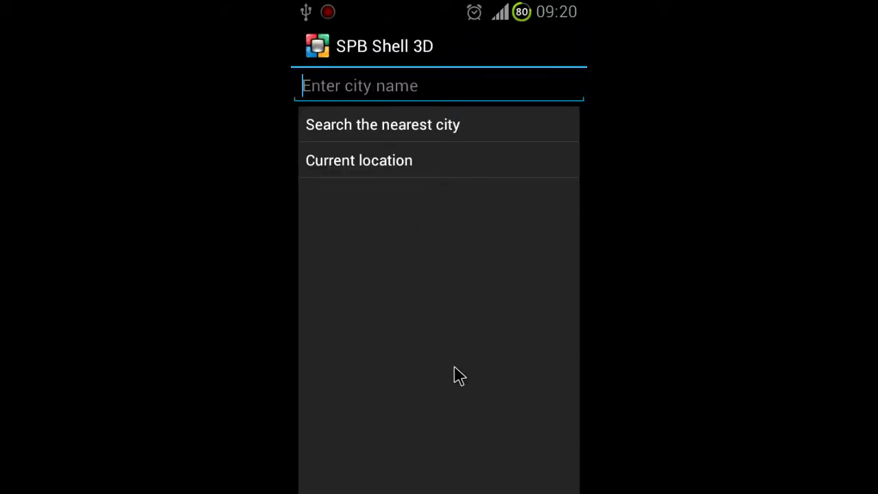
{"action": "left_click", "coordinate": [396, 95]}
{"action": "left_click", "coordinate": [396, 95]}
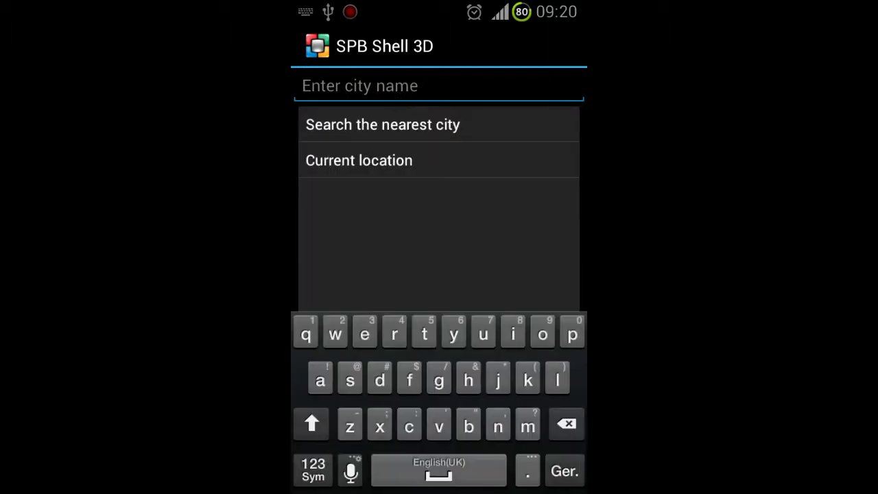
{"action": "type", "text": "r"}
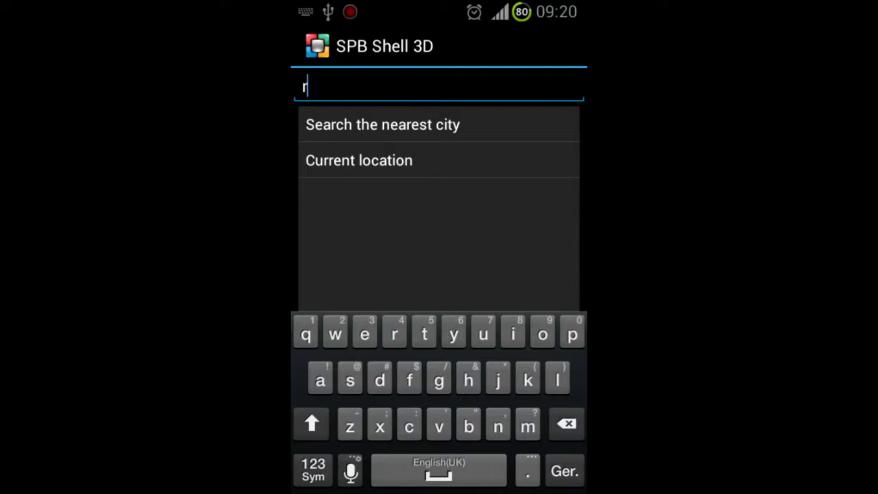
{"action": "type", "text": "otter"}
{"action": "left_click", "coordinate": [412, 197]}
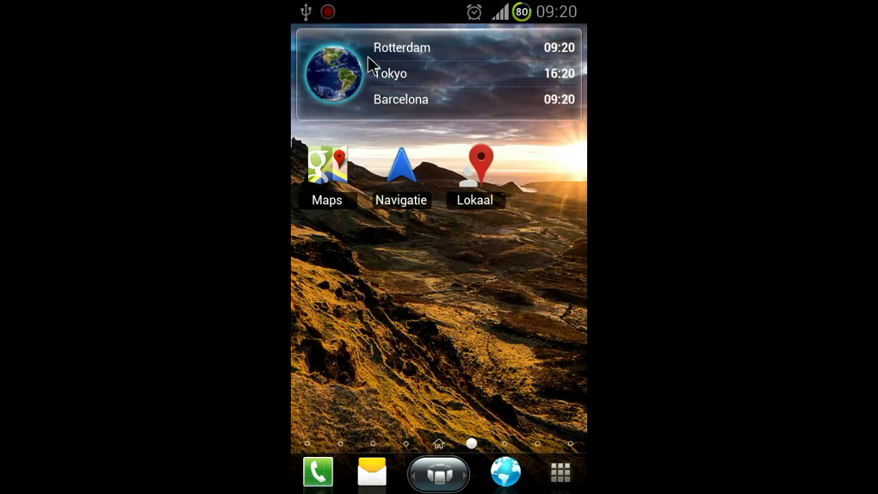
{"action": "left_click", "coordinate": [328, 62]}
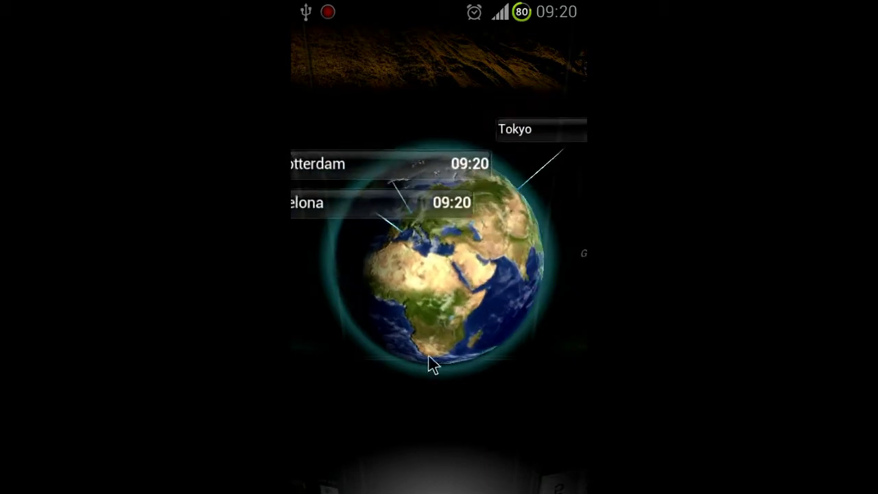
{"action": "left_click", "coordinate": [468, 393]}
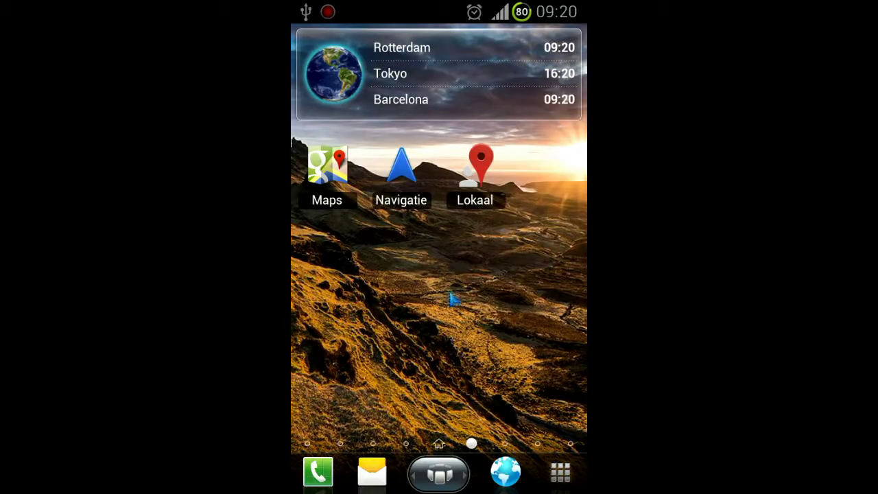
Browse past the world clock to the notes panel, open the 3D panel carousel and rotate through its panels
{"action": "left_click_drag", "start_coordinate": [452, 296], "coordinate": [330, 300]}
{"action": "left_click_drag", "start_coordinate": [502, 316], "coordinate": [371, 309]}
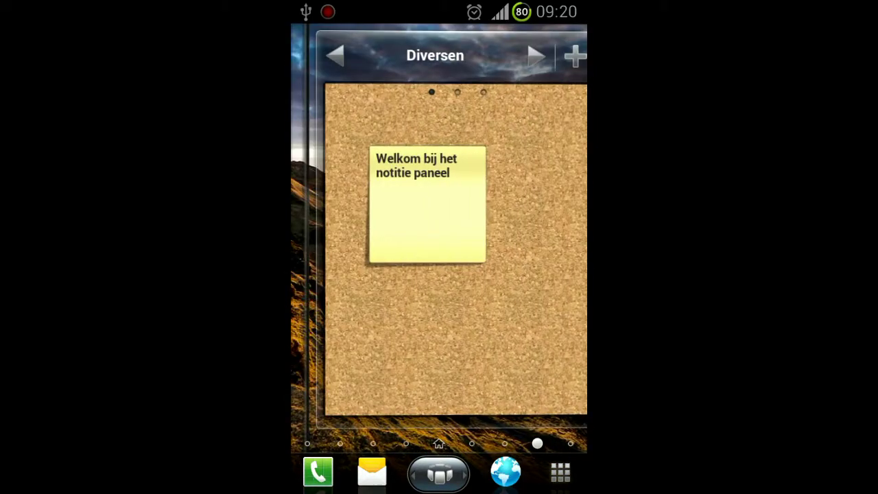
{"action": "left_click_drag", "start_coordinate": [501, 341], "coordinate": [549, 343]}
{"action": "left_click_drag", "start_coordinate": [434, 319], "coordinate": [282, 320]}
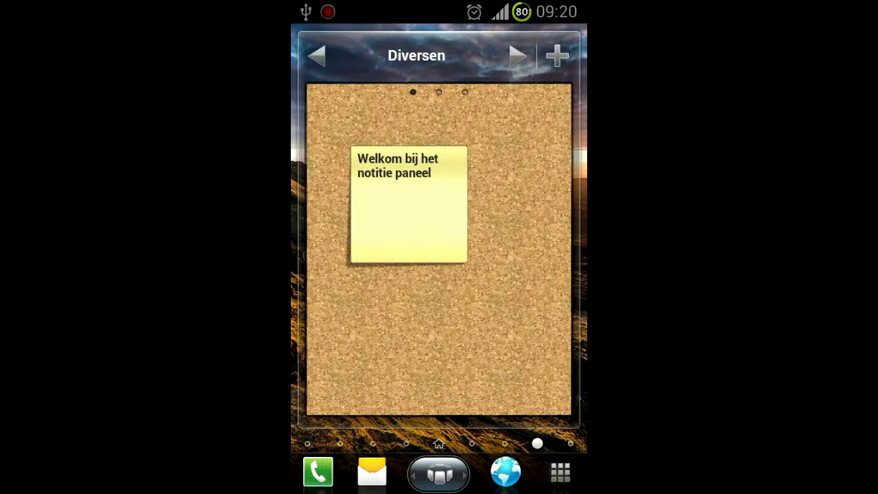
{"action": "left_click", "coordinate": [439, 473]}
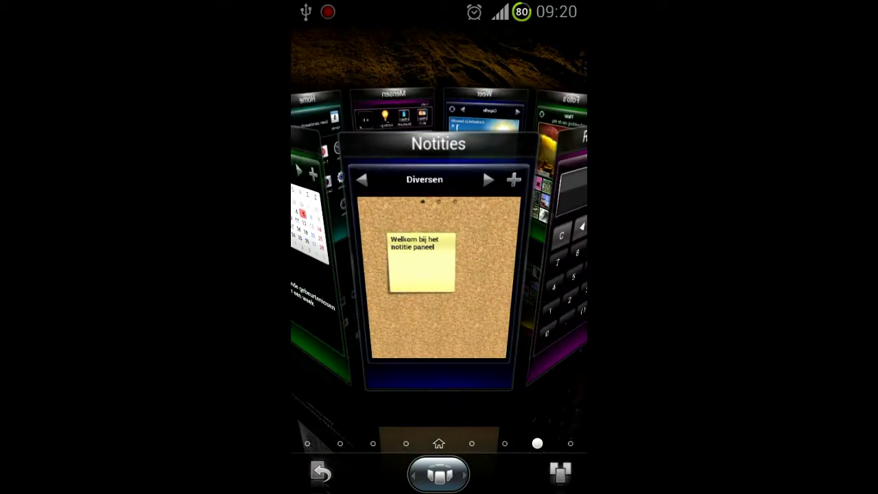
{"action": "left_click_drag", "start_coordinate": [491, 309], "coordinate": [295, 303]}
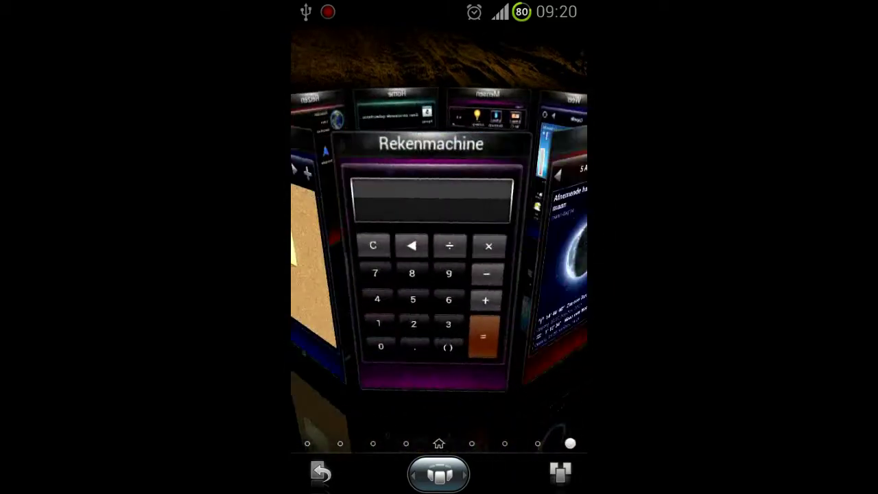
{"action": "left_click_drag", "start_coordinate": [521, 308], "coordinate": [357, 309]}
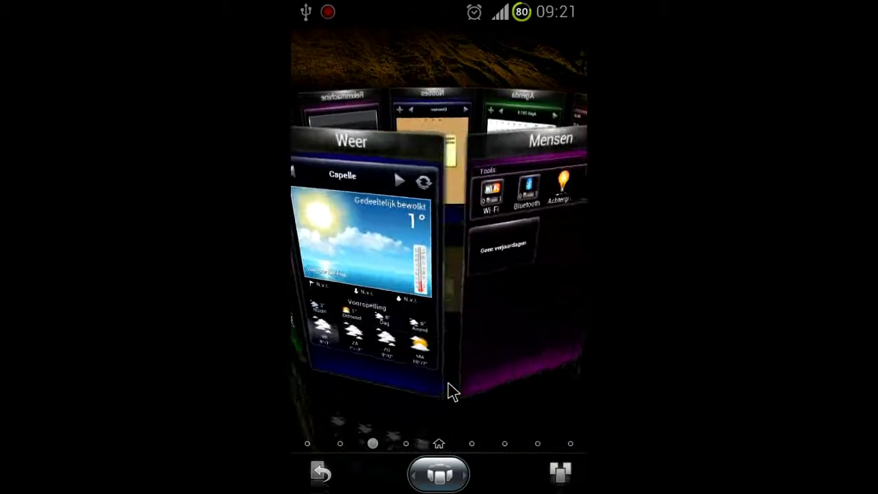
In the panel manager, remove the Reizen panel from the carousel and add the Contactpersonen panel between Weer and Mensen
{"action": "left_click", "coordinate": [559, 472]}
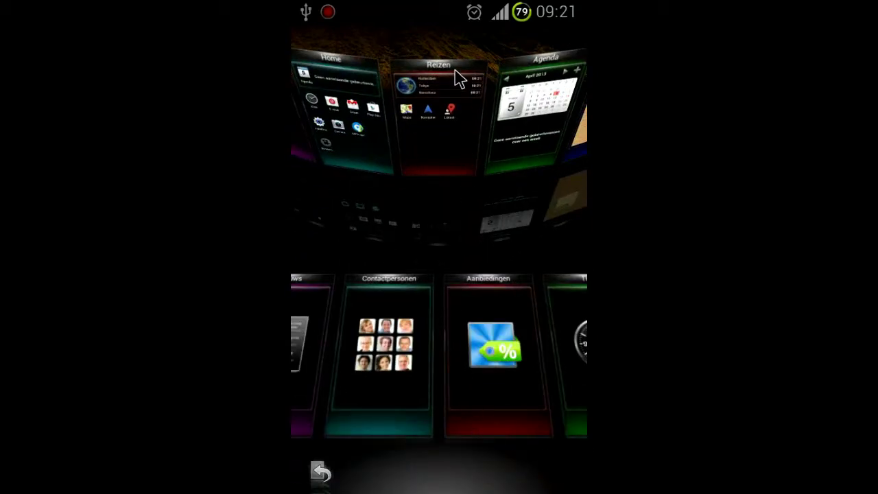
{"action": "left_click_drag", "start_coordinate": [456, 75], "coordinate": [454, 337]}
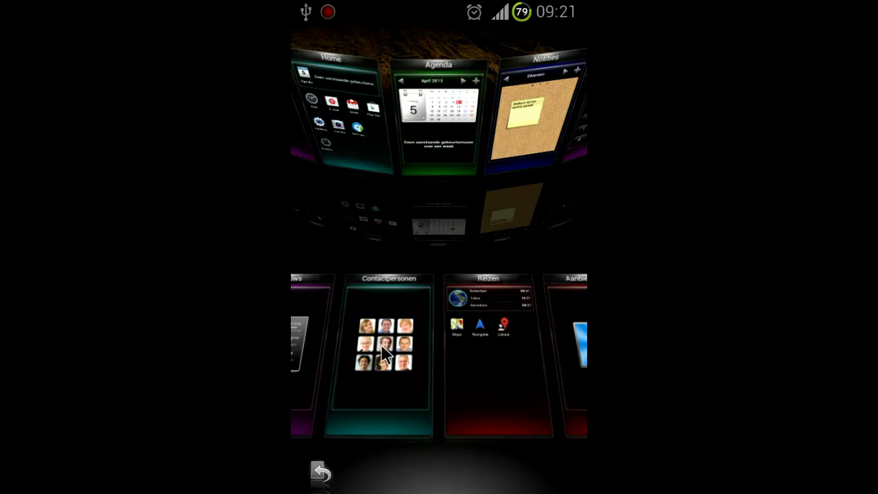
{"action": "left_click_drag", "start_coordinate": [376, 288], "coordinate": [520, 56]}
{"action": "left_click_drag", "start_coordinate": [519, 147], "coordinate": [392, 143]}
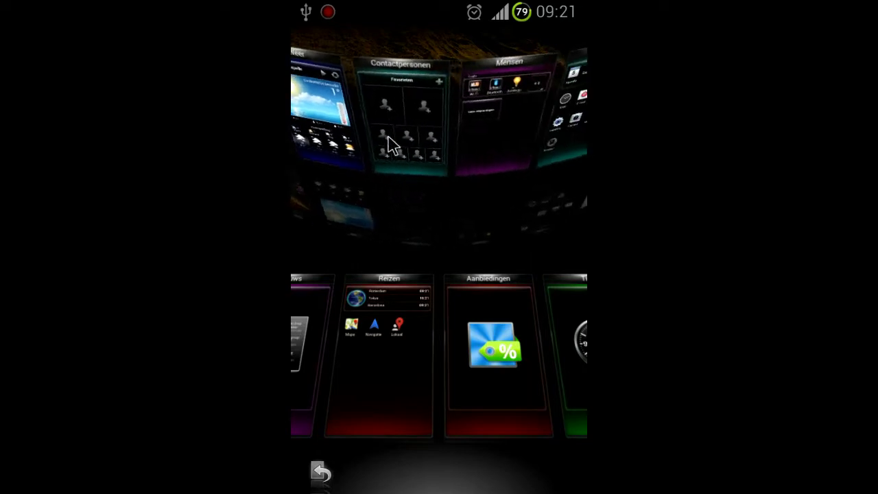
Add the Tijd and Diversen panels between Contactpersonen and Mensen, with Diversen before Tijd, and return to the carousel
{"action": "left_click_drag", "start_coordinate": [542, 347], "coordinate": [378, 333]}
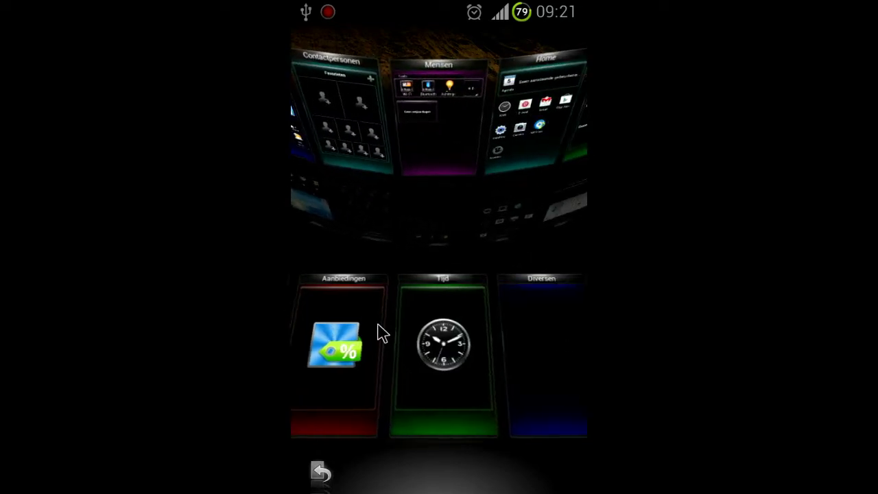
{"action": "left_click_drag", "start_coordinate": [383, 277], "coordinate": [343, 323]}
{"action": "left_click_drag", "start_coordinate": [386, 289], "coordinate": [415, 55]}
{"action": "left_click_drag", "start_coordinate": [334, 343], "coordinate": [437, 334]}
{"action": "left_click_drag", "start_coordinate": [464, 155], "coordinate": [404, 90]}
{"action": "left_click_drag", "start_coordinate": [385, 307], "coordinate": [368, 338]}
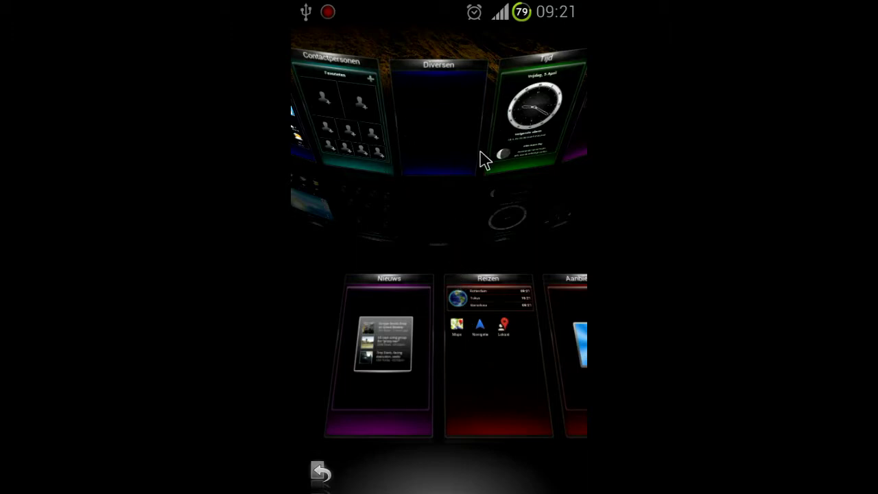
{"action": "left_click", "coordinate": [320, 475]}
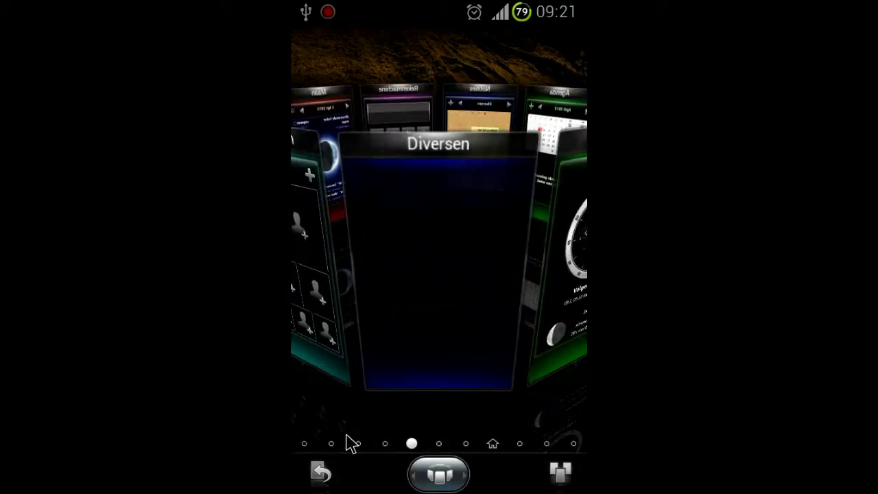
Open the Tijd panel from the carousel and turn on Wi-Fi in the phone's quick settings
{"action": "left_click_drag", "start_coordinate": [473, 337], "coordinate": [328, 347]}
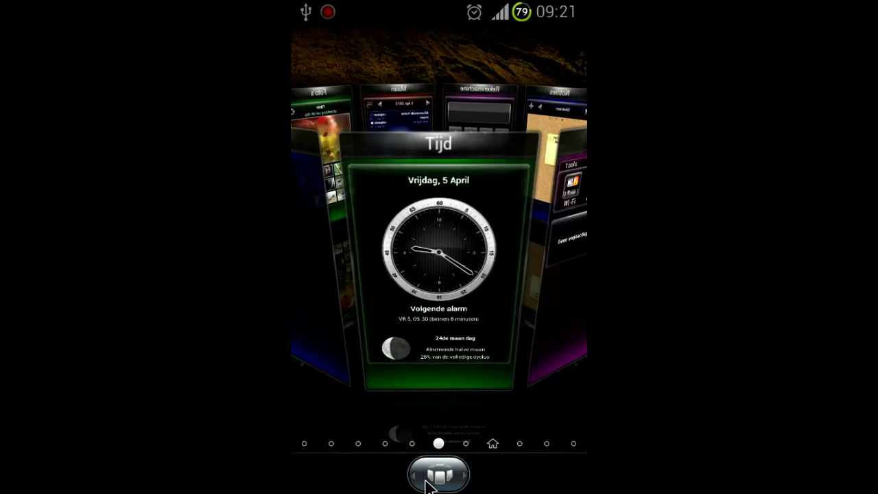
{"action": "left_click", "coordinate": [414, 156]}
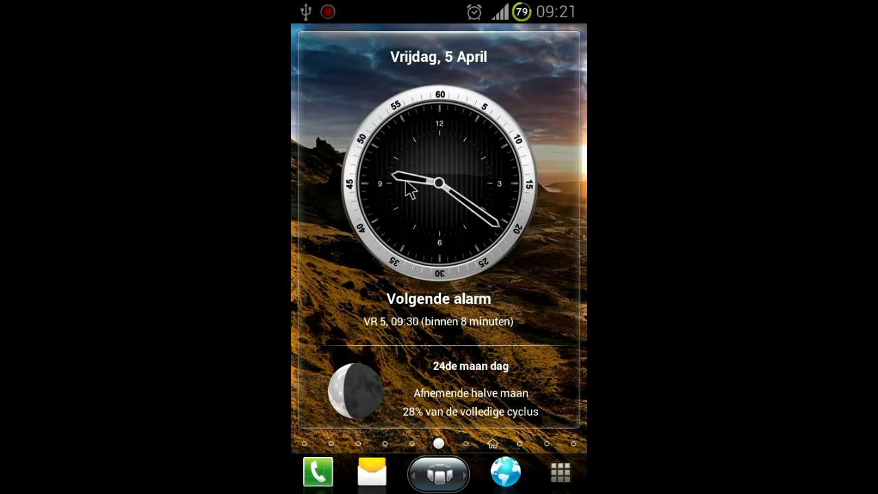
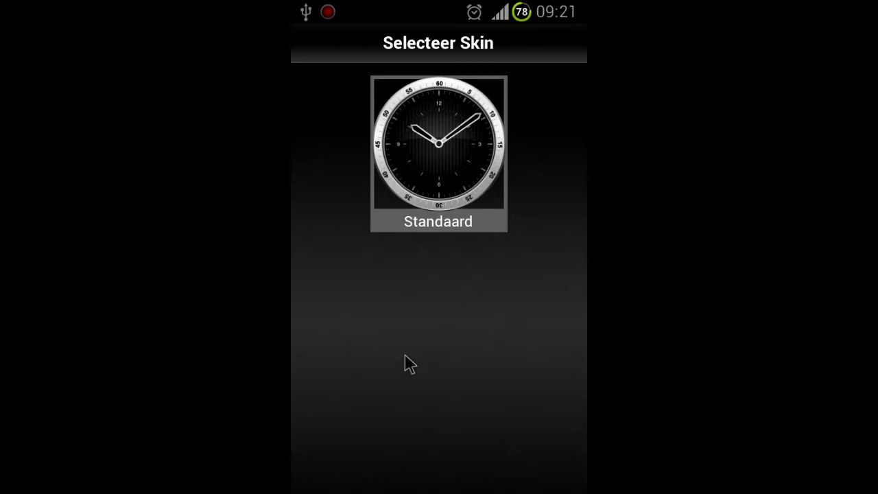
{"action": "left_click_drag", "start_coordinate": [409, 7], "coordinate": [410, 343]}
{"action": "left_click", "coordinate": [320, 72]}
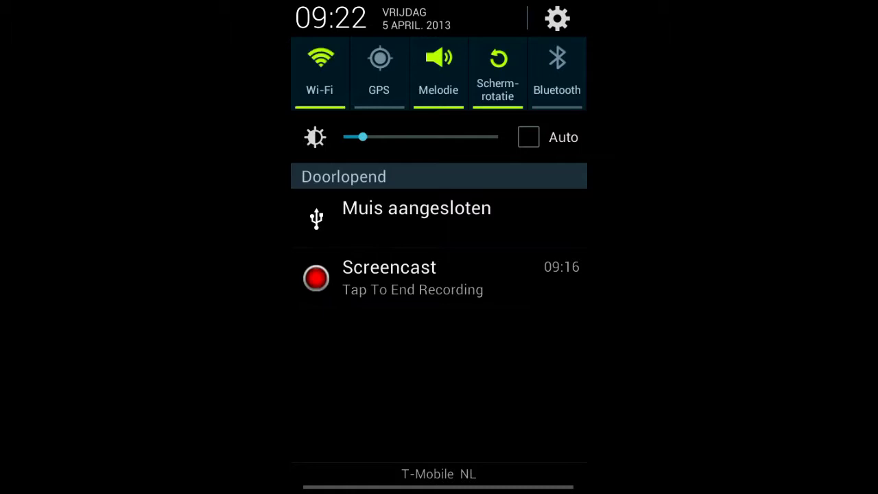
{"action": "left_click_drag", "start_coordinate": [438, 484], "coordinate": [439, 42]}
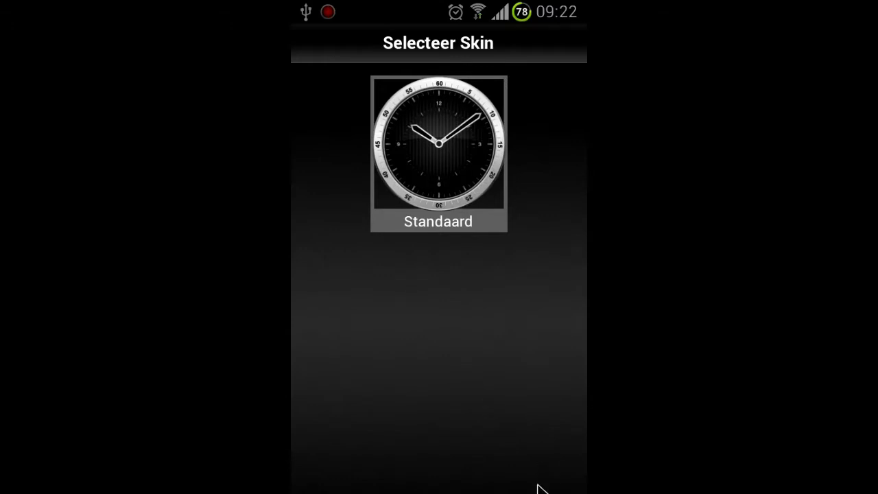
{"action": "key", "text": "Escape"}
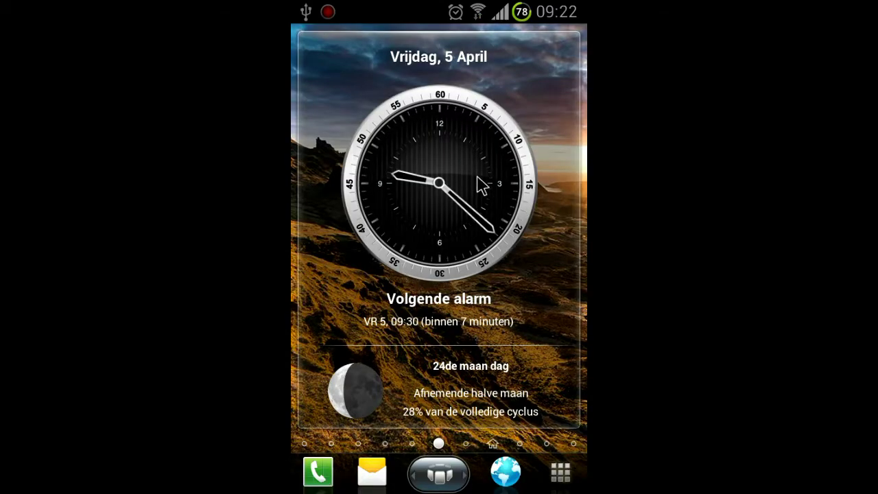
View the Tools and Diversen panels on either side of the Tijd panel and return to the clock
{"action": "left_click_drag", "start_coordinate": [447, 189], "coordinate": [386, 215]}
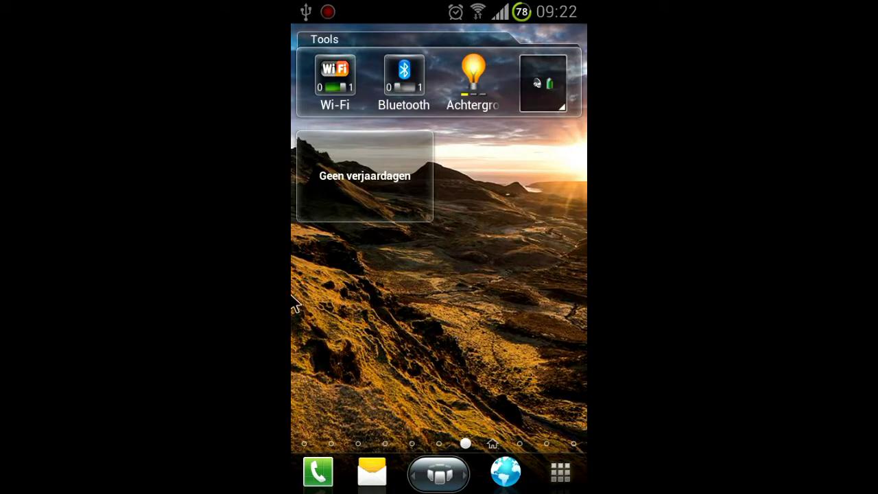
{"action": "left_click_drag", "start_coordinate": [309, 282], "coordinate": [472, 247]}
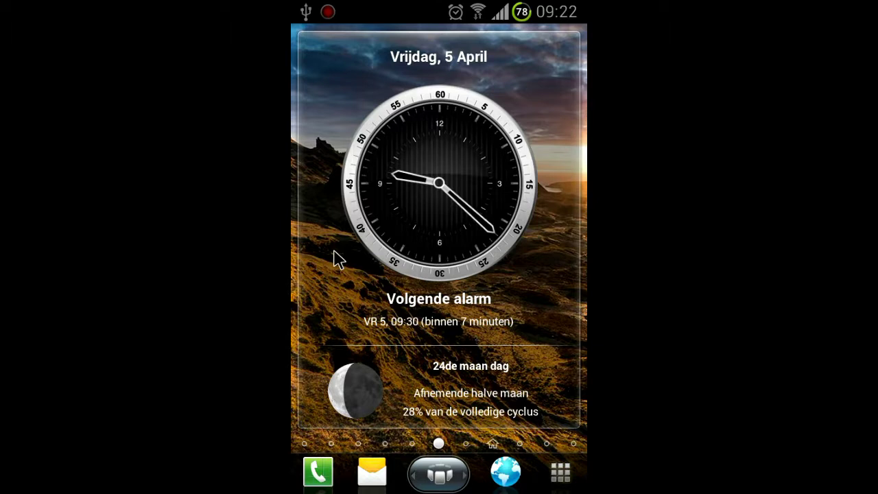
{"action": "left_click_drag", "start_coordinate": [333, 251], "coordinate": [428, 223]}
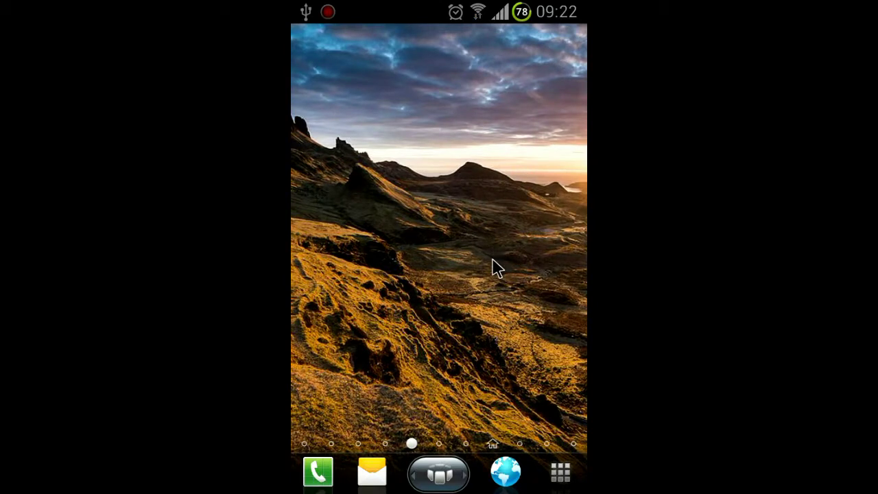
{"action": "left_click_drag", "start_coordinate": [498, 268], "coordinate": [325, 323]}
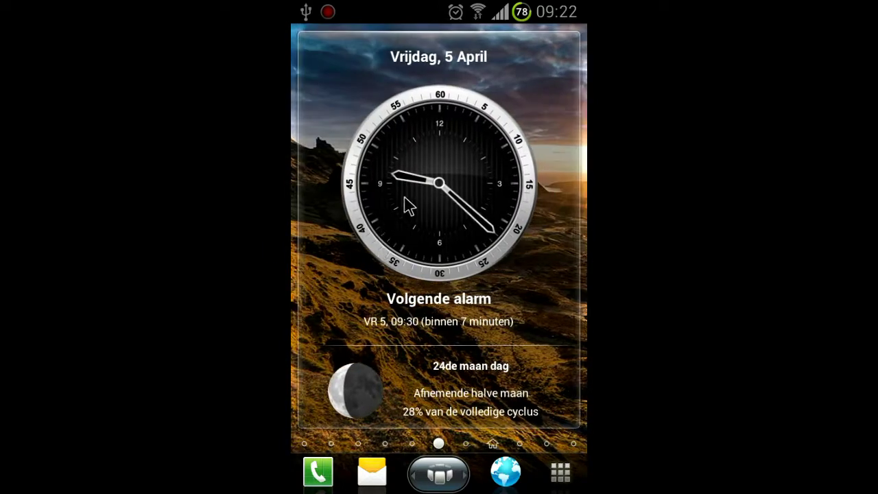
Change the Tijd panel's clock skin to Hexagon
{"action": "left_click", "coordinate": [429, 191]}
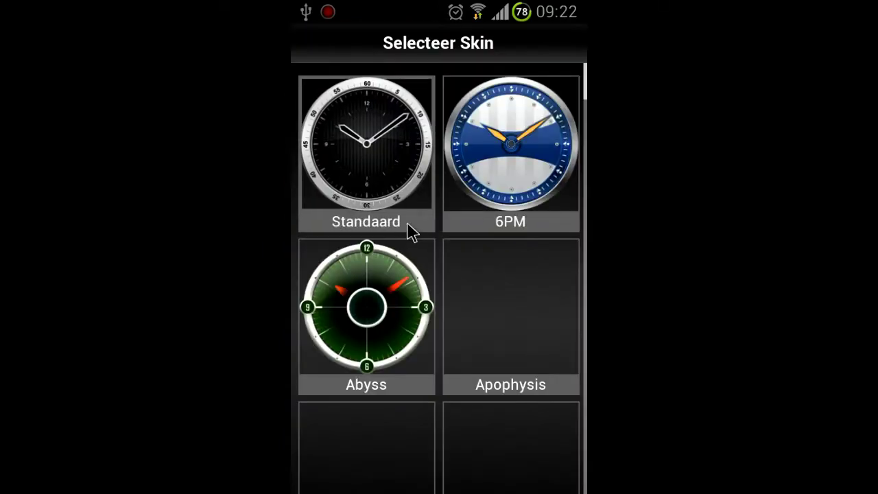
{"action": "left_click_drag", "start_coordinate": [448, 370], "coordinate": [394, 202]}
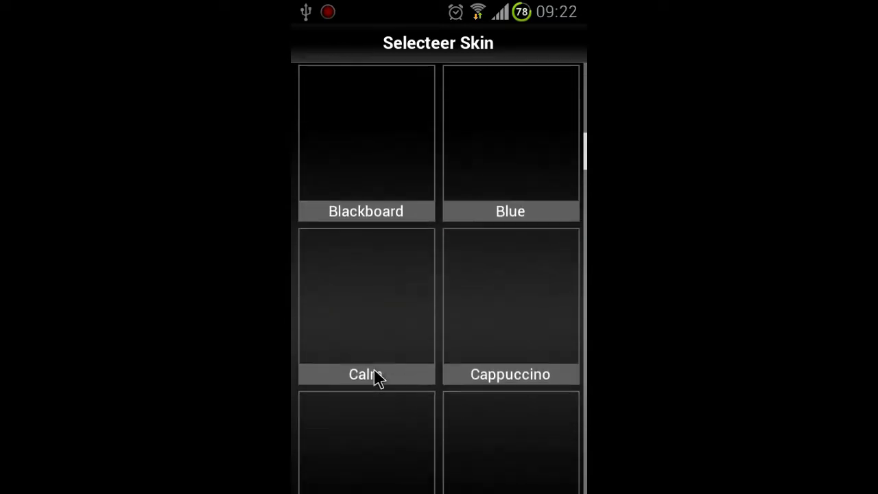
{"action": "left_click_drag", "start_coordinate": [374, 371], "coordinate": [386, 468]}
{"action": "left_click_drag", "start_coordinate": [354, 271], "coordinate": [359, 164]}
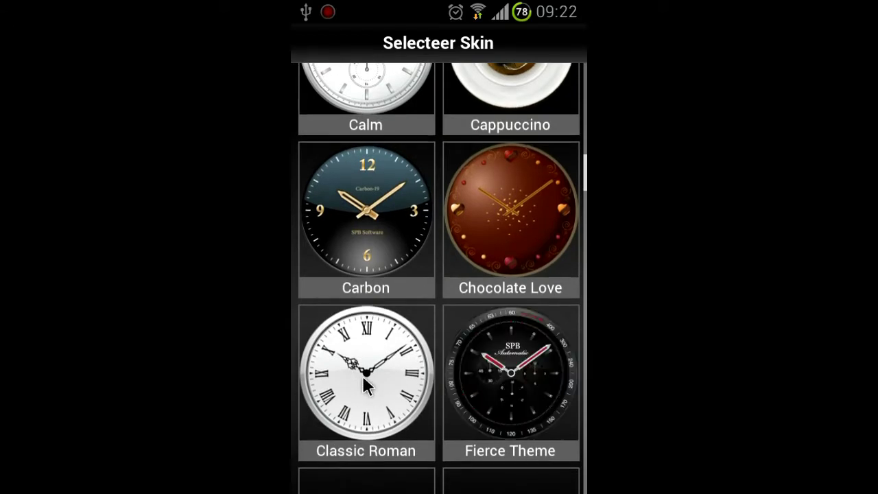
{"action": "left_click_drag", "start_coordinate": [372, 349], "coordinate": [361, 212]}
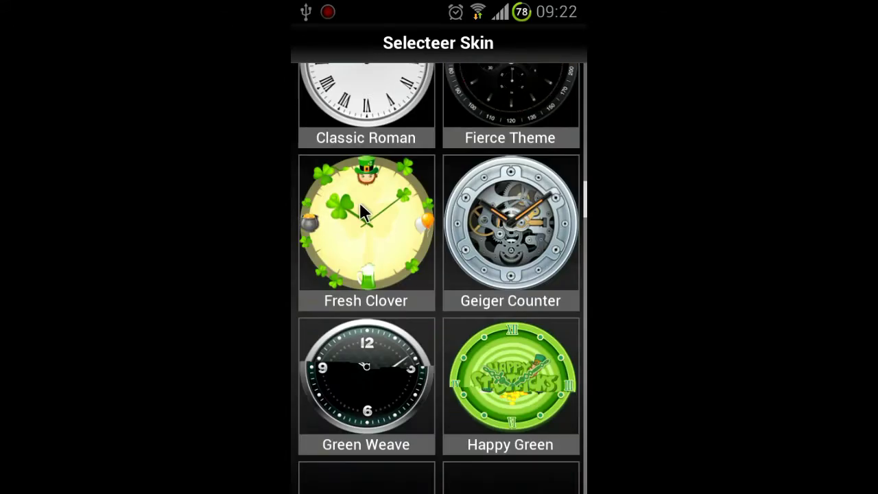
{"action": "left_click_drag", "start_coordinate": [340, 268], "coordinate": [346, 144]}
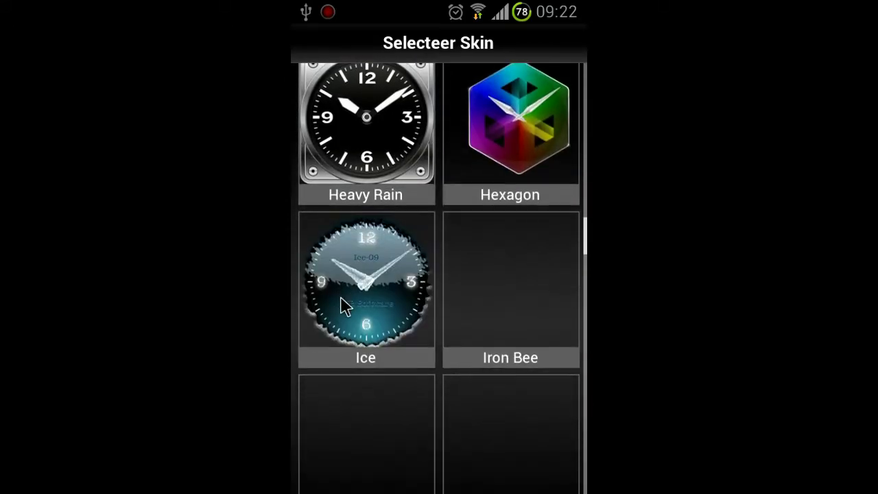
{"action": "left_click", "coordinate": [516, 174]}
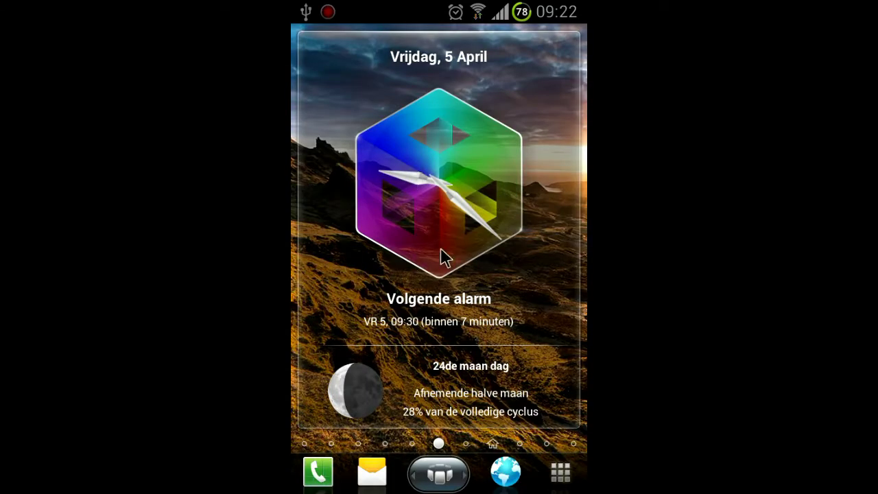
Browse the clock skins past SuperStar and Sweet Violet and apply the glowing green clock face with binary numerals
{"action": "left_click", "coordinate": [407, 165]}
{"action": "left_click_drag", "start_coordinate": [493, 369], "coordinate": [411, 128]}
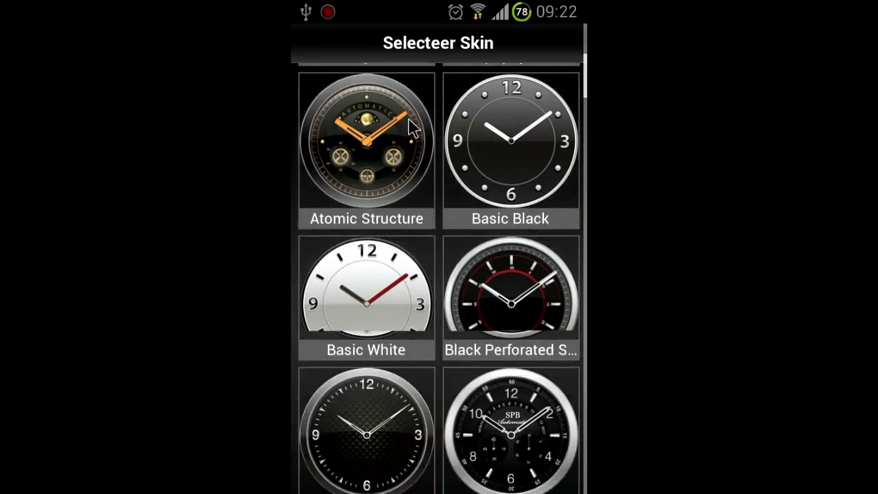
{"action": "left_click_drag", "start_coordinate": [432, 427], "coordinate": [384, 190]}
{"action": "left_click_drag", "start_coordinate": [426, 374], "coordinate": [366, 92]}
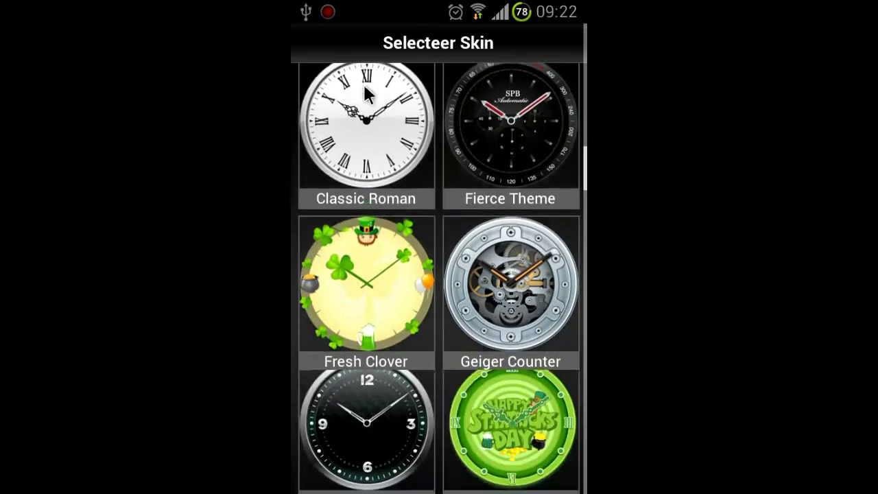
{"action": "left_click_drag", "start_coordinate": [386, 320], "coordinate": [336, 107]}
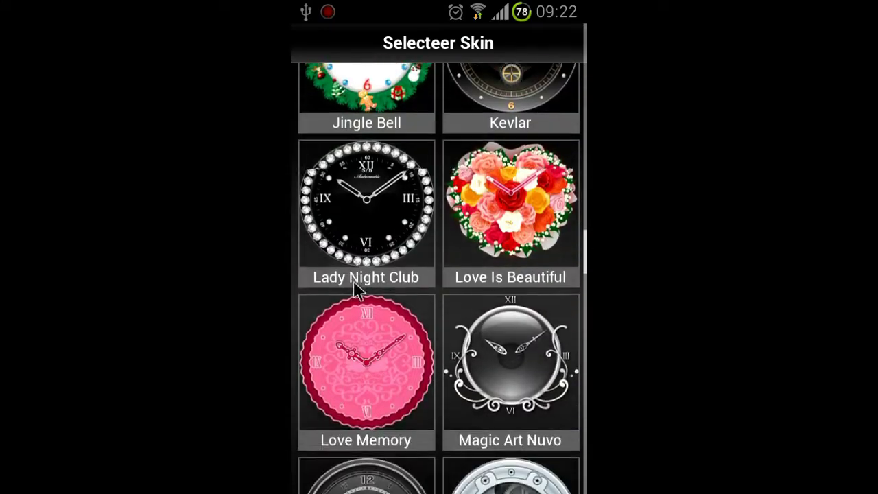
{"action": "left_click_drag", "start_coordinate": [373, 391], "coordinate": [346, 141]}
{"action": "left_click_drag", "start_coordinate": [350, 311], "coordinate": [331, 153]}
{"action": "left_click_drag", "start_coordinate": [352, 420], "coordinate": [330, 134]}
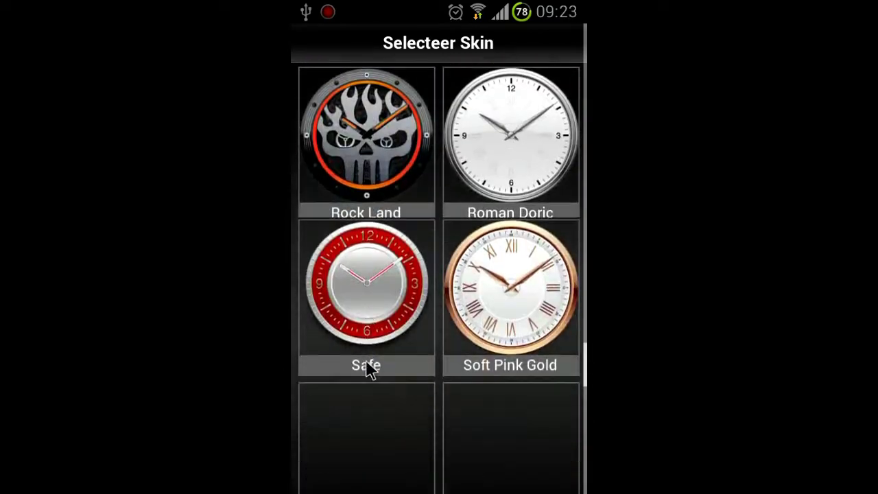
{"action": "left_click_drag", "start_coordinate": [367, 379], "coordinate": [333, 177]}
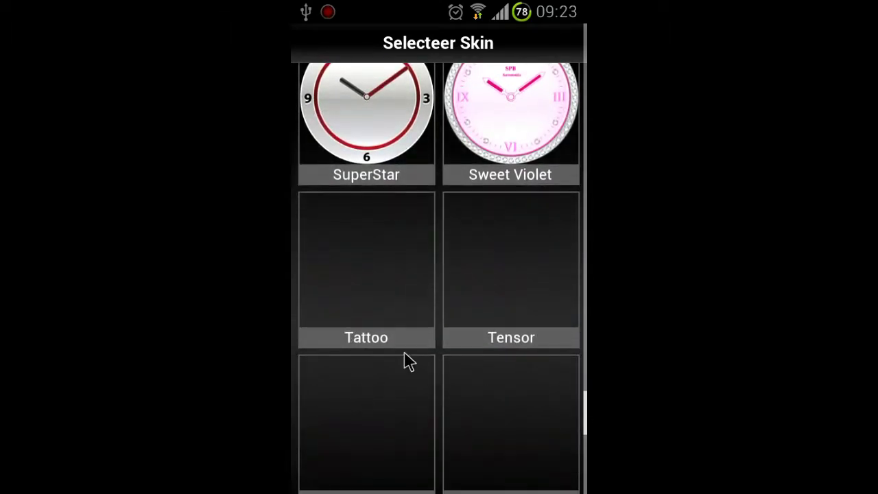
{"action": "left_click", "coordinate": [532, 302]}
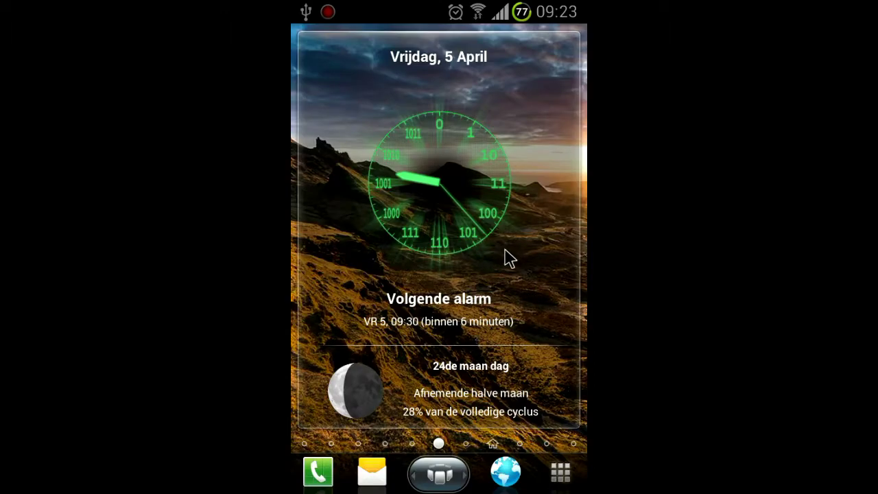
Add a new folder to the panel that holds the Tools switches
{"action": "left_click_drag", "start_coordinate": [508, 258], "coordinate": [389, 250]}
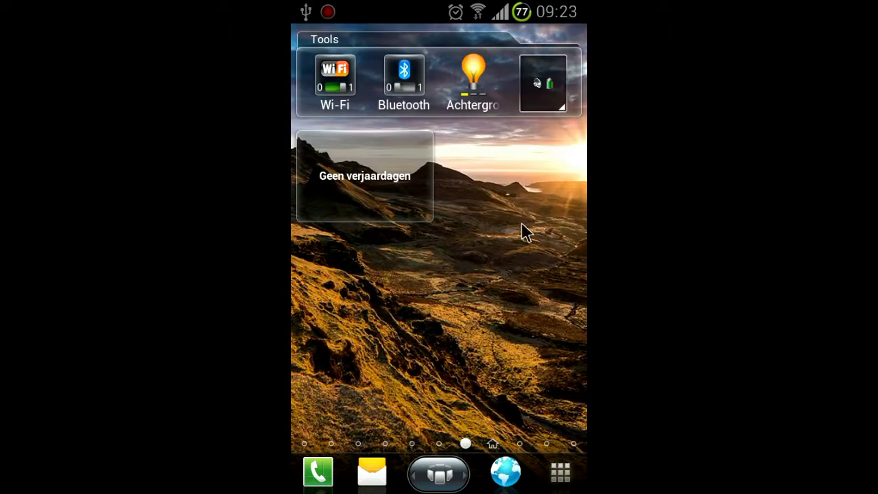
{"action": "left_click", "coordinate": [521, 271]}
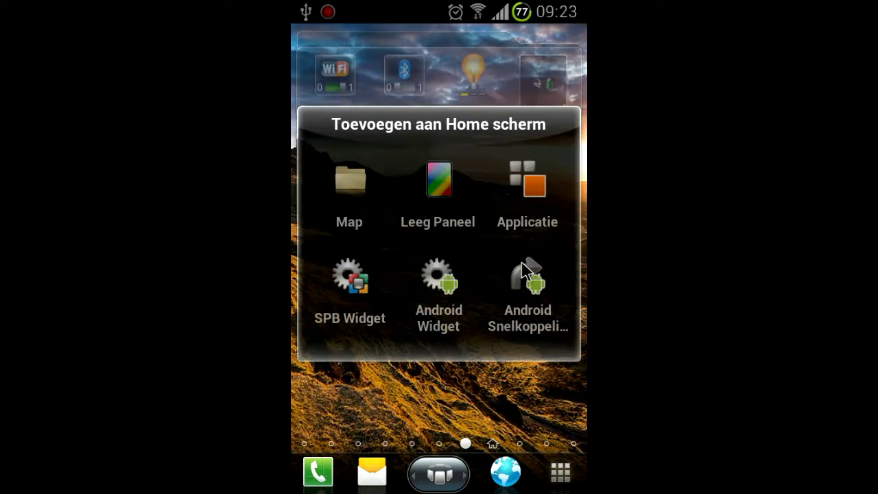
{"action": "left_click", "coordinate": [351, 190]}
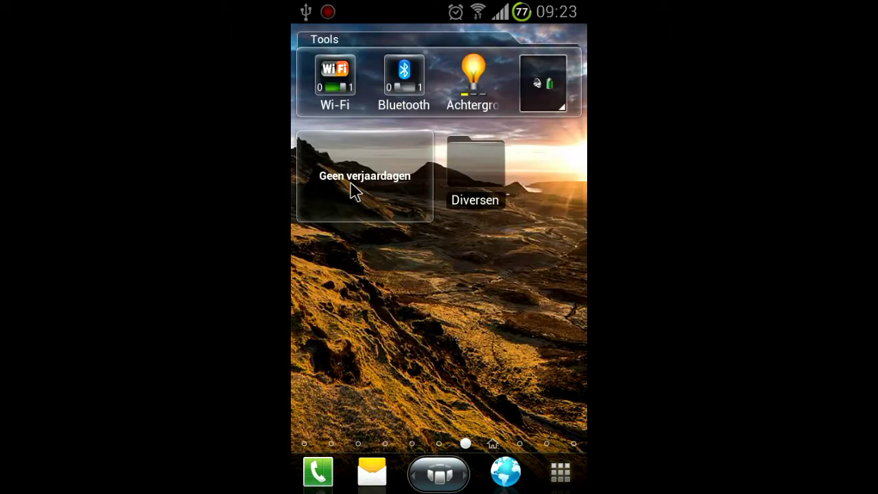
Open the new Diversen folder and close it, and look at the home screen's options menu
{"action": "left_click_drag", "start_coordinate": [485, 190], "coordinate": [360, 312]}
{"action": "left_click_drag", "start_coordinate": [466, 176], "coordinate": [447, 179]}
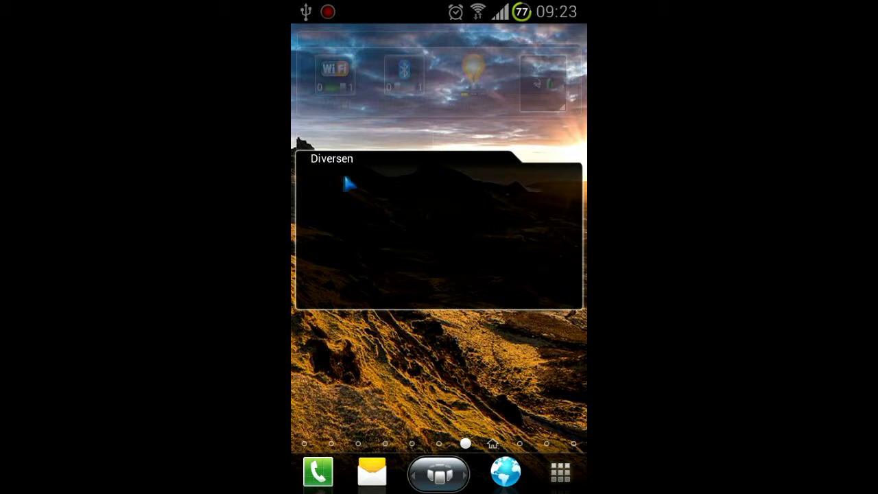
{"action": "left_click", "coordinate": [399, 329]}
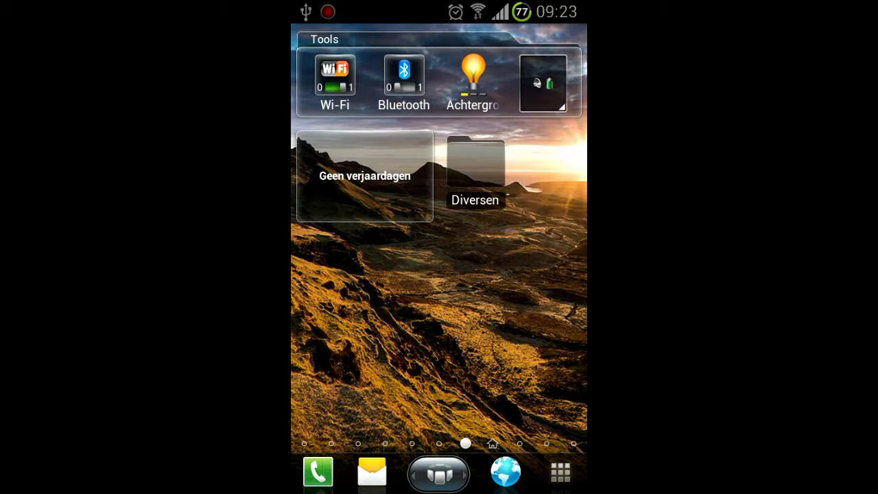
{"action": "key", "text": "Menu"}
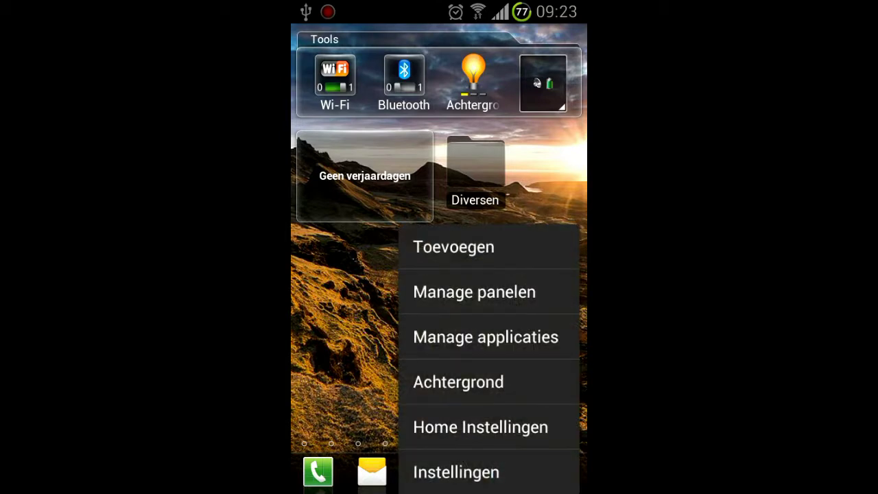
{"action": "key", "text": "Escape"}
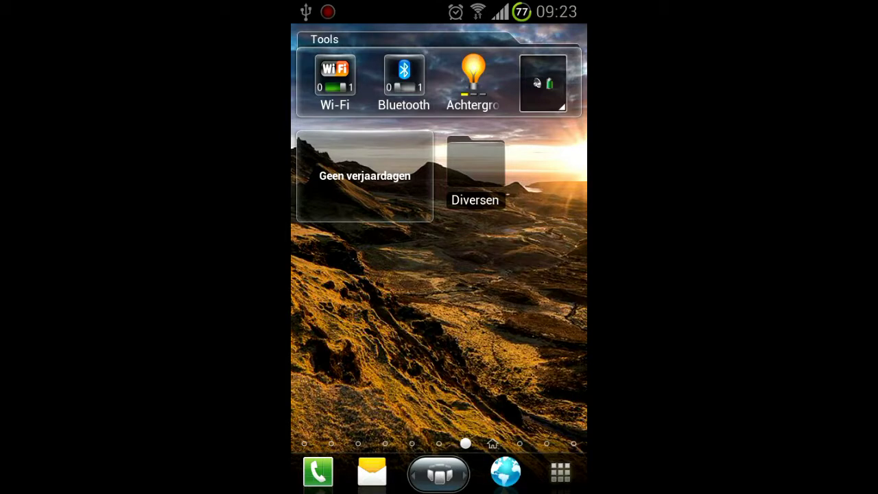
View the home and calendar panels beside the Tools panel, and switch between Tools and home
{"action": "left_click_drag", "start_coordinate": [558, 252], "coordinate": [310, 267]}
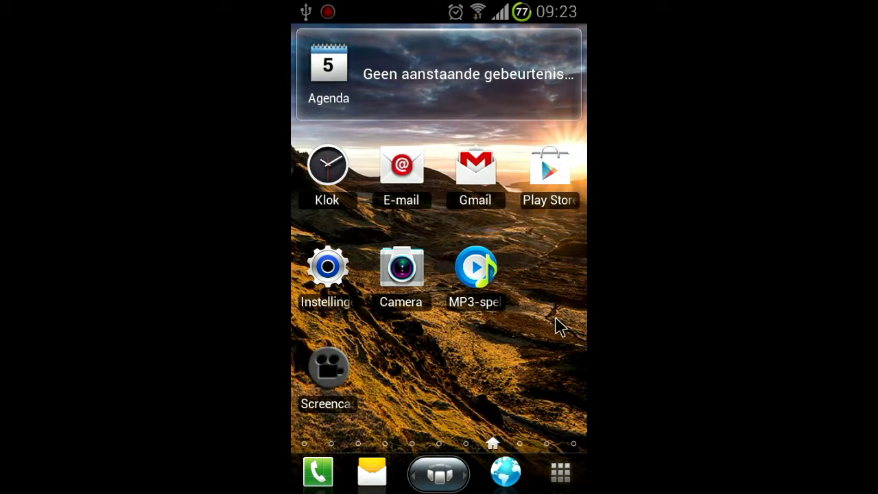
{"action": "left_click_drag", "start_coordinate": [556, 334], "coordinate": [329, 333]}
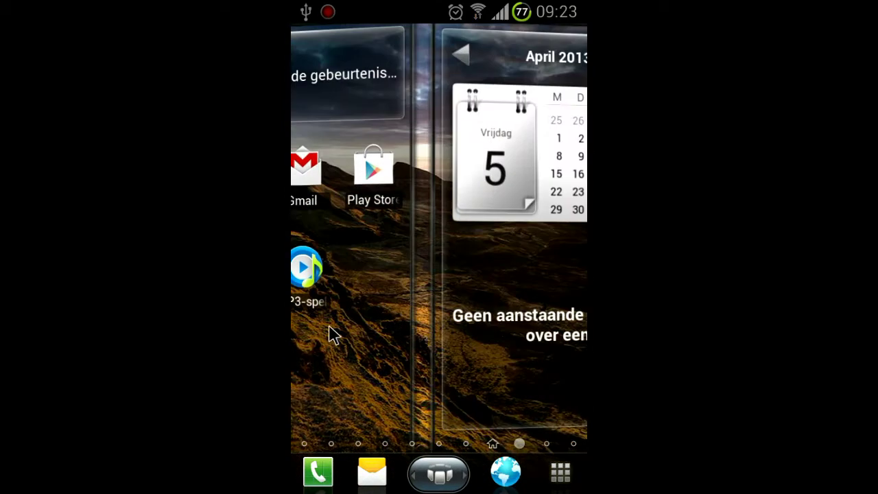
{"action": "left_click_drag", "start_coordinate": [496, 274], "coordinate": [295, 249]}
{"action": "left_click_drag", "start_coordinate": [514, 280], "coordinate": [567, 314]}
{"action": "left_click_drag", "start_coordinate": [345, 336], "coordinate": [586, 314]}
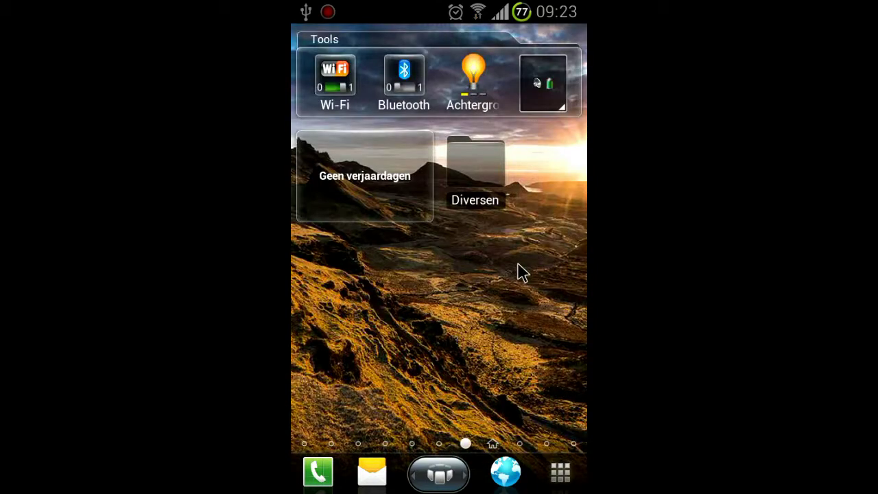
{"action": "left_click_drag", "start_coordinate": [521, 273], "coordinate": [343, 304]}
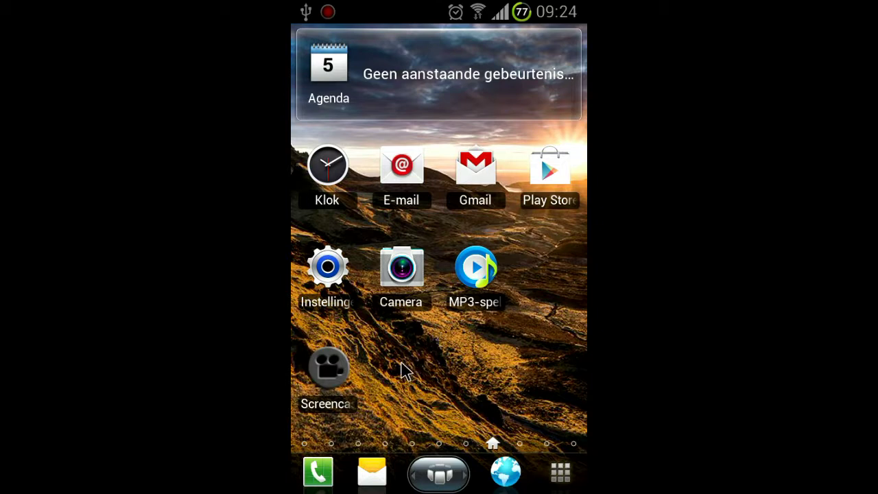
{"action": "left_click_drag", "start_coordinate": [403, 371], "coordinate": [491, 343]}
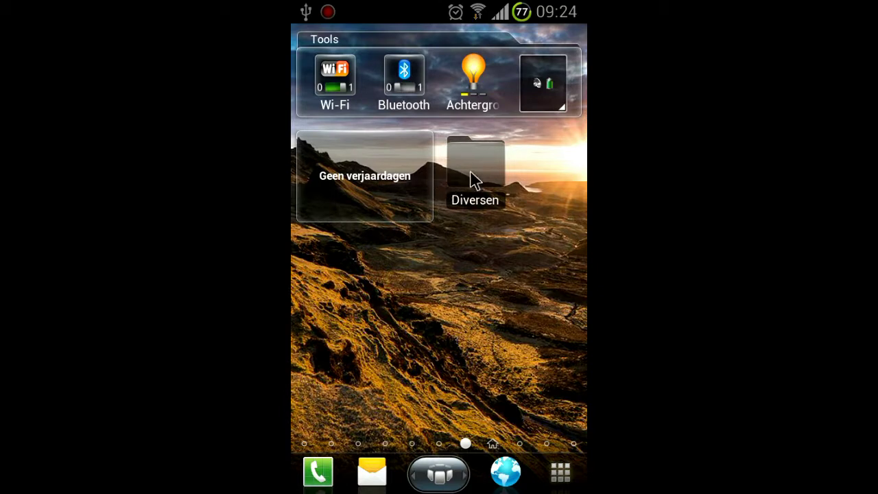
{"action": "left_click_drag", "start_coordinate": [506, 309], "coordinate": [392, 304]}
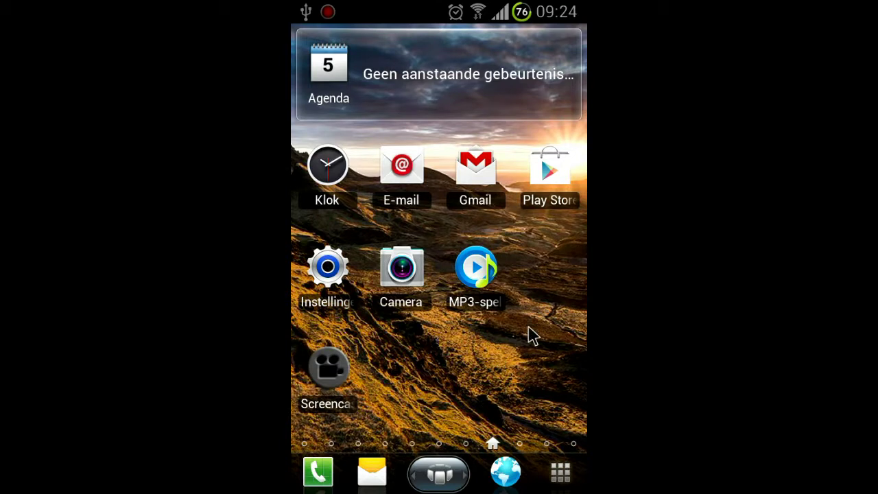
View the Diversen notes panel and the calculator panel at the end of the panel row
{"action": "left_click_drag", "start_coordinate": [532, 334], "coordinate": [308, 343]}
{"action": "left_click_drag", "start_coordinate": [529, 284], "coordinate": [328, 276]}
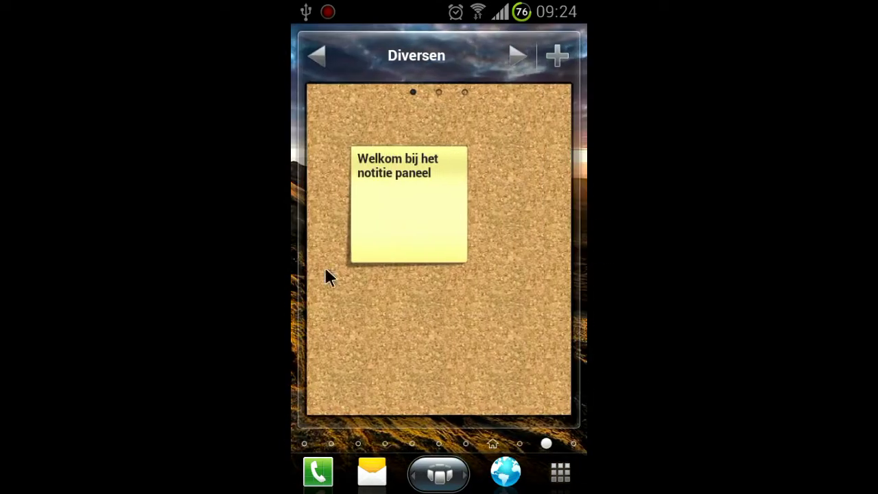
{"action": "left_click_drag", "start_coordinate": [534, 346], "coordinate": [290, 298]}
{"action": "left_click_drag", "start_coordinate": [535, 322], "coordinate": [294, 314]}
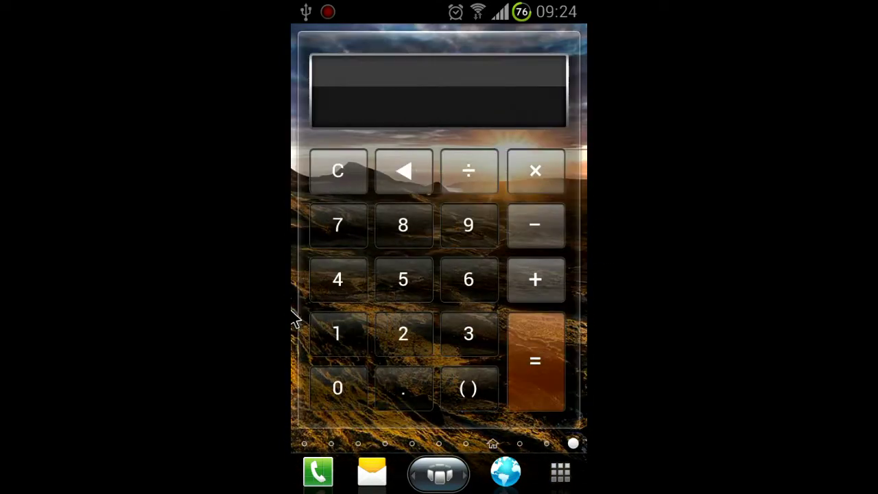
Go back through the calendar, Tools, clock and Favorieten panels to view the Capelle weather panel
{"action": "left_click_drag", "start_coordinate": [336, 333], "coordinate": [521, 326]}
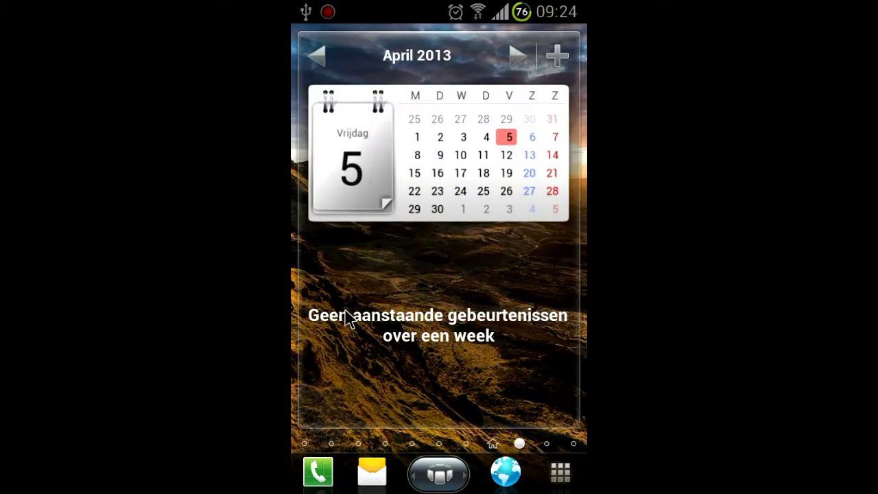
{"action": "left_click_drag", "start_coordinate": [346, 310], "coordinate": [582, 335]}
{"action": "left_click_drag", "start_coordinate": [332, 340], "coordinate": [542, 333]}
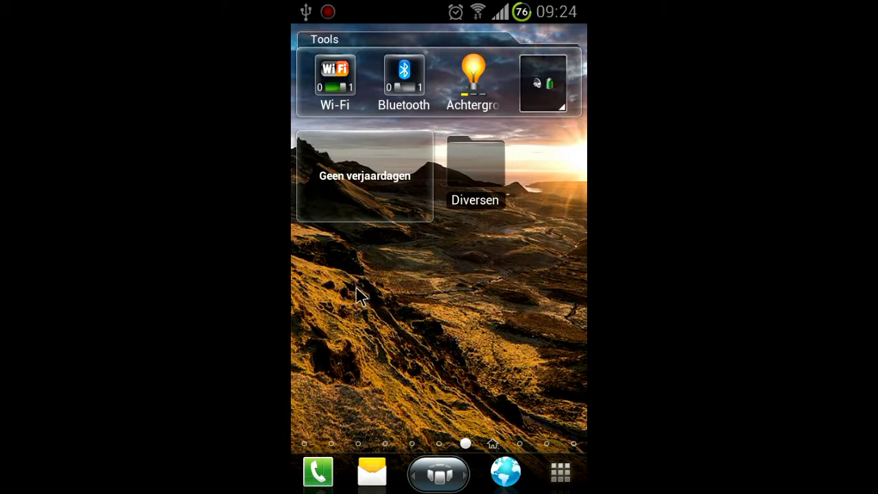
{"action": "left_click_drag", "start_coordinate": [352, 290], "coordinate": [472, 312]}
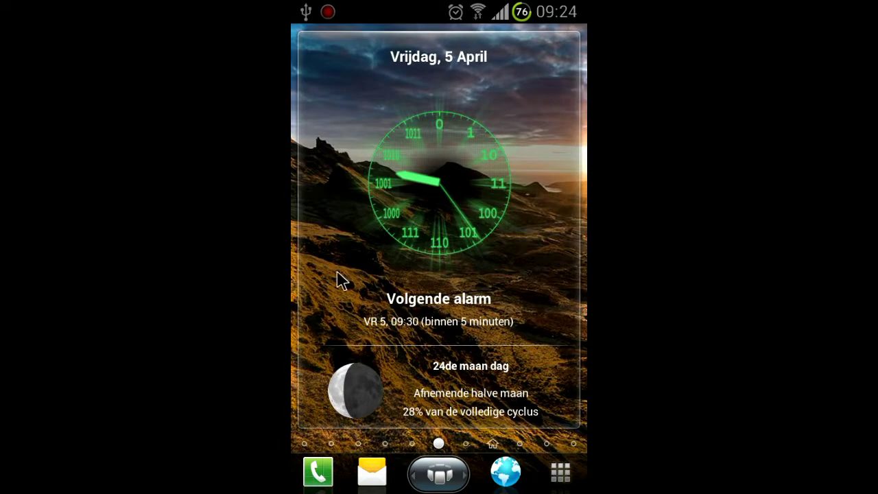
{"action": "left_click_drag", "start_coordinate": [339, 281], "coordinate": [450, 301]}
{"action": "left_click_drag", "start_coordinate": [343, 304], "coordinate": [440, 310]}
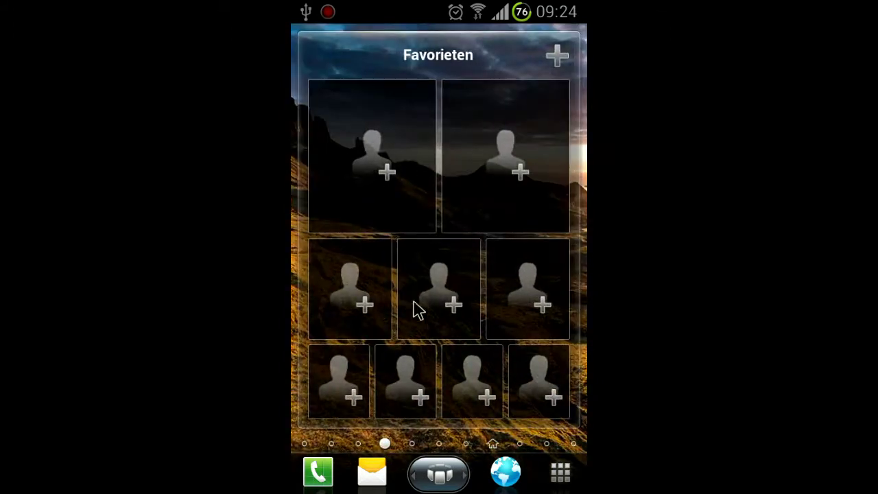
{"action": "left_click_drag", "start_coordinate": [378, 308], "coordinate": [494, 312]}
{"action": "left_click_drag", "start_coordinate": [586, 316], "coordinate": [562, 308]}
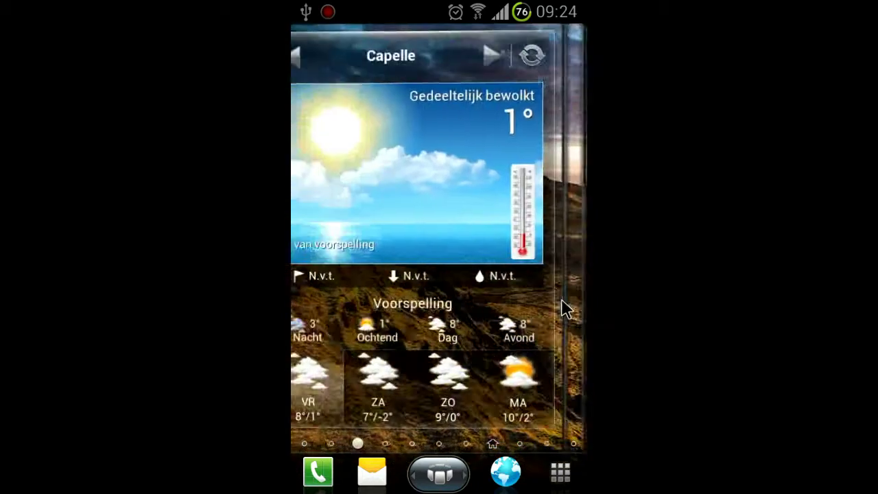
Return to the Favorieten panel and assign a contact to its first large slot
{"action": "left_click_drag", "start_coordinate": [334, 314], "coordinate": [295, 291]}
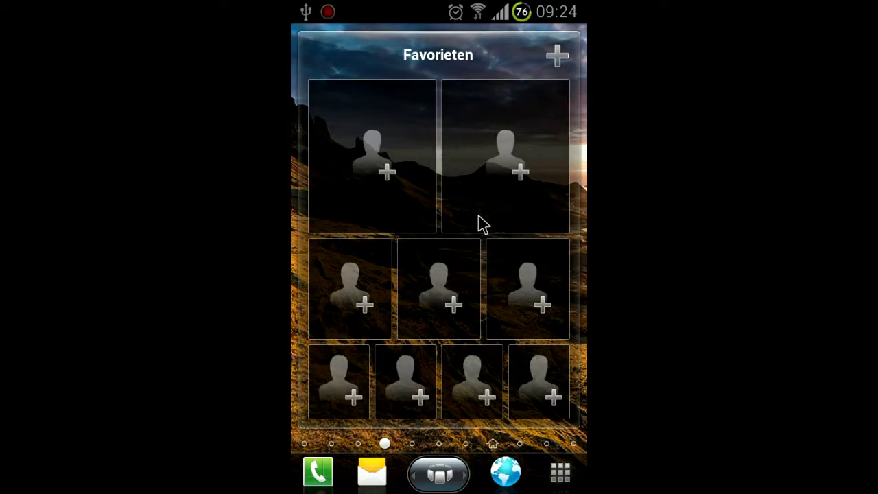
{"action": "left_click", "coordinate": [480, 223]}
{"action": "left_click", "coordinate": [366, 370]}
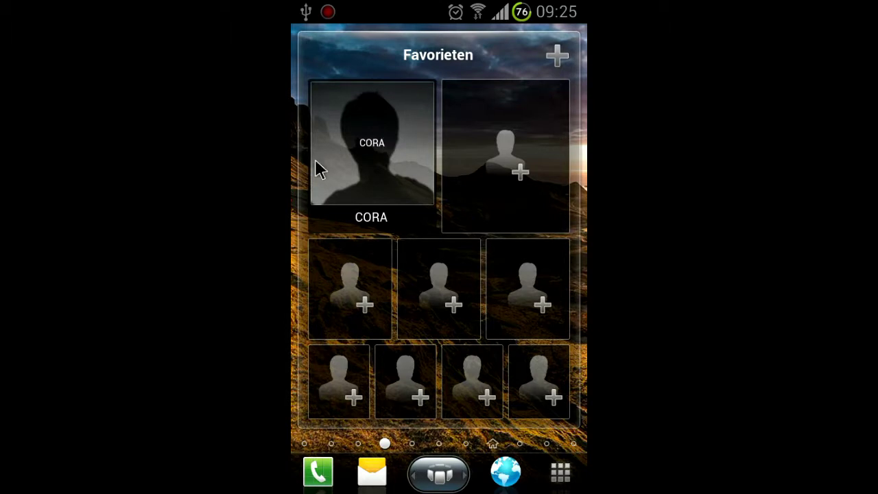
View the favourite contact's details and its options, and return to the Favorieten panel
{"action": "left_click", "coordinate": [344, 157]}
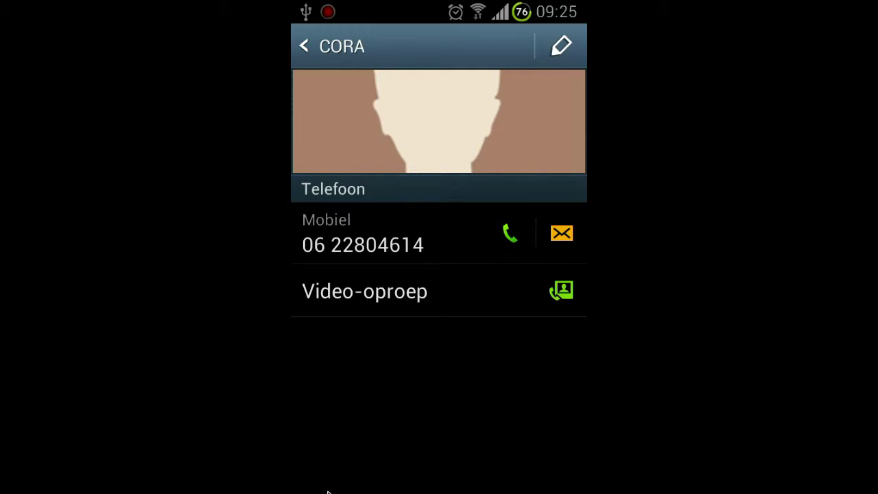
{"action": "key", "text": "Menu"}
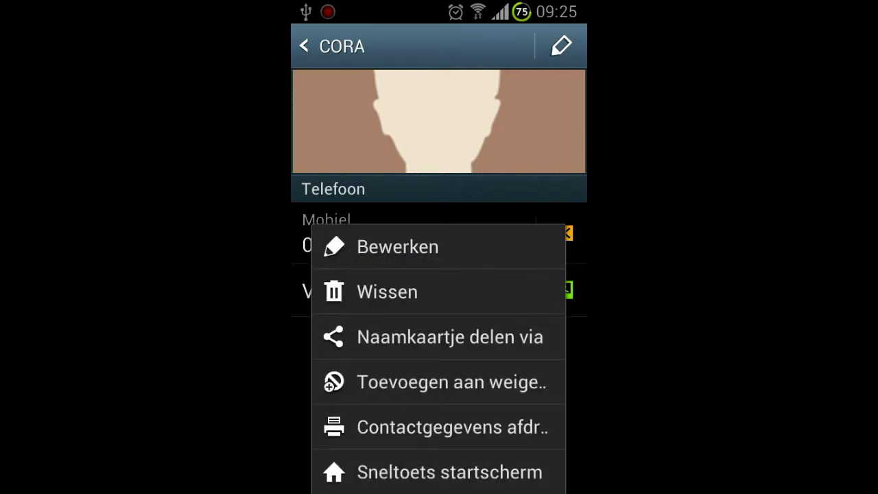
{"action": "left_click", "coordinate": [417, 383]}
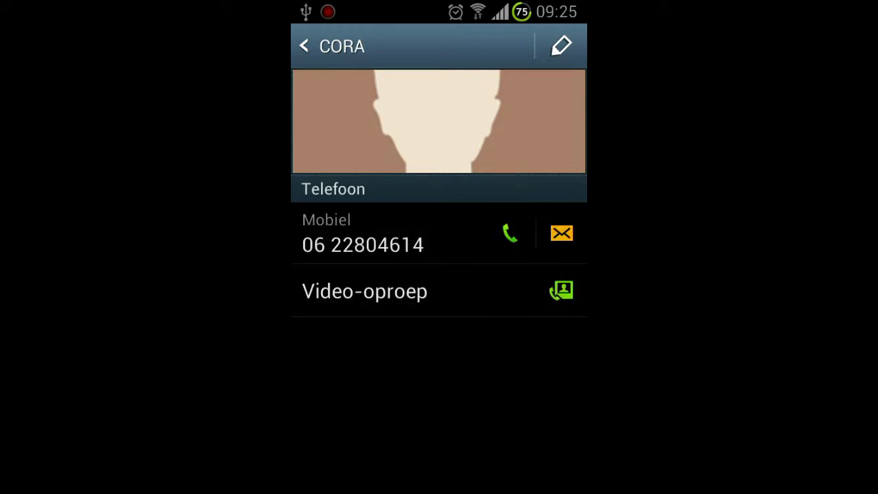
{"action": "key", "text": "Escape"}
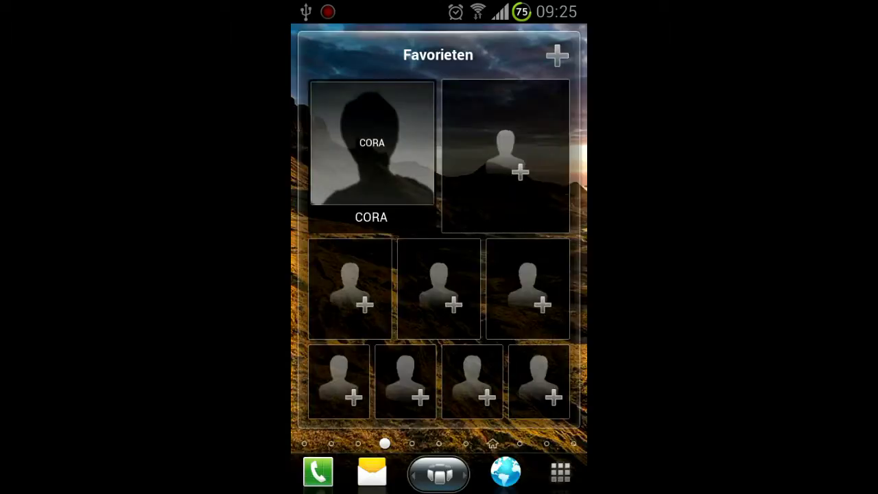
Set the contact size of the empty large slot in the Favorieten panel to Gemiddeld
{"action": "left_click_drag", "start_coordinate": [505, 151], "coordinate": [506, 152]}
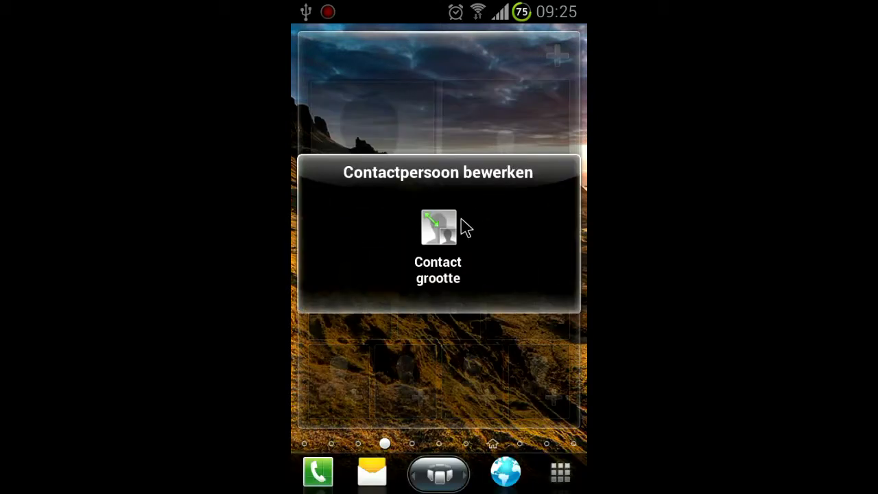
{"action": "left_click", "coordinate": [437, 230]}
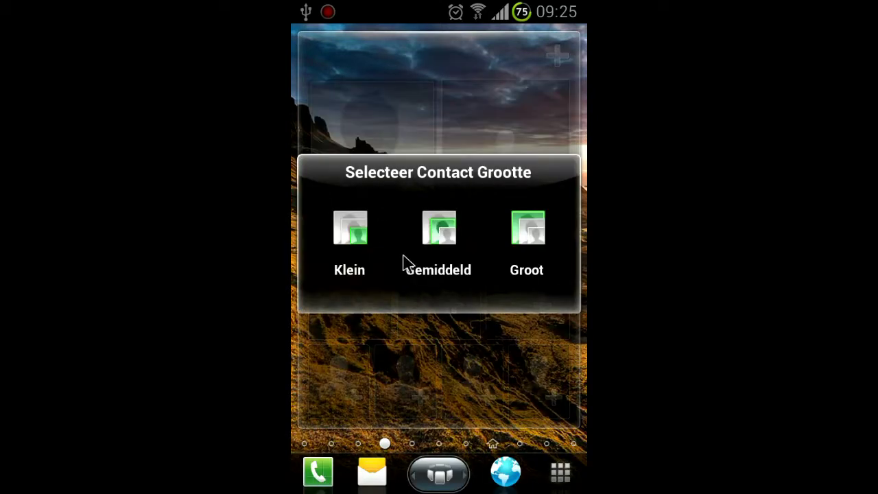
{"action": "left_click", "coordinate": [445, 232]}
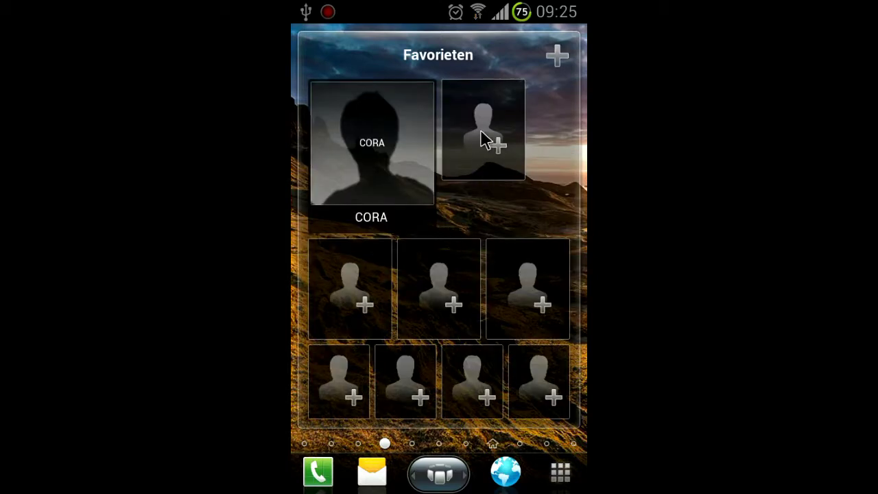
Move the resized empty slot in the top row to the right edge of the Favorieten panel
{"action": "left_click_drag", "start_coordinate": [472, 130], "coordinate": [432, 143]}
{"action": "left_click", "coordinate": [484, 135]}
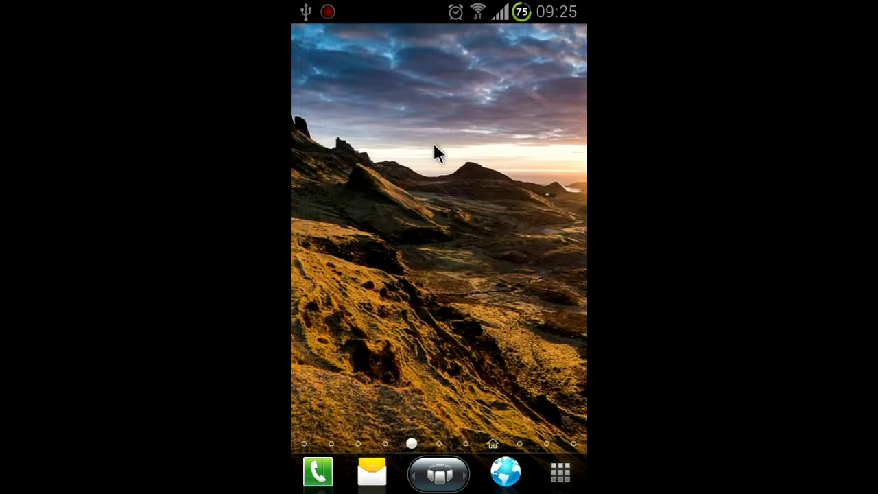
{"action": "left_click_drag", "start_coordinate": [355, 166], "coordinate": [490, 180]}
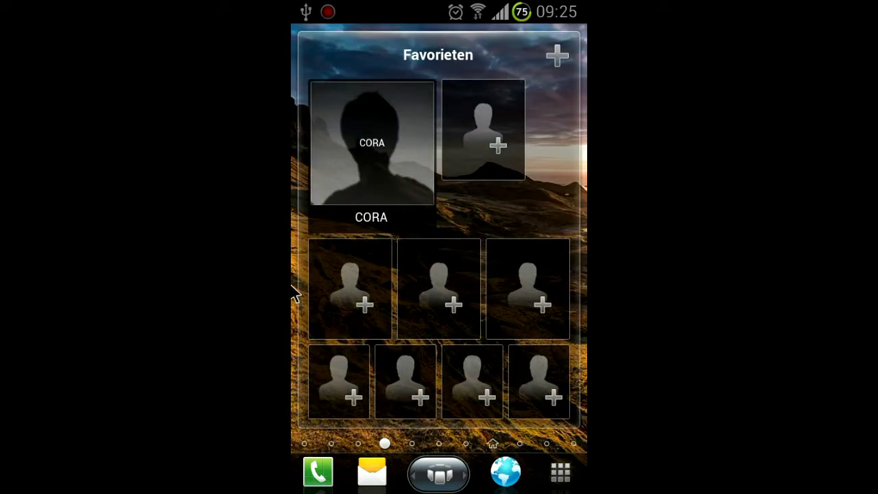
{"action": "left_click_drag", "start_coordinate": [483, 123], "coordinate": [525, 152]}
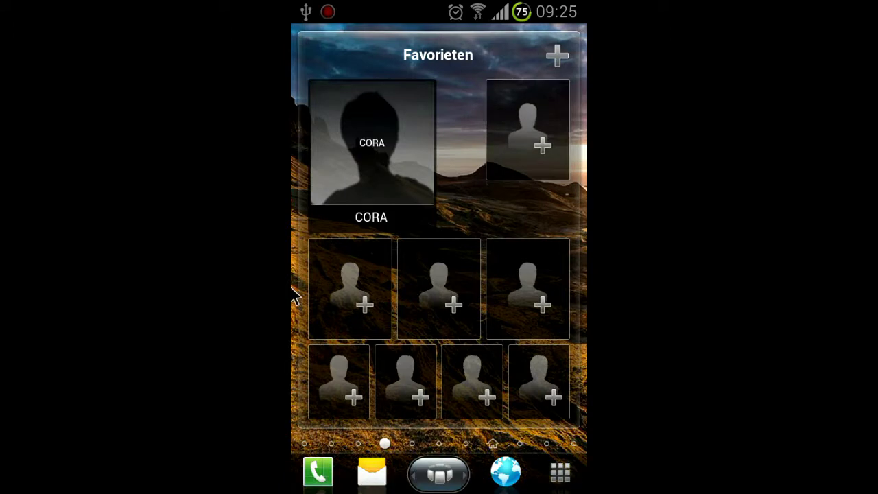
Reduce the assigned contact's tile to medium size and move it beside the empty slot in the top row
{"action": "left_click_drag", "start_coordinate": [364, 159], "coordinate": [364, 158]}
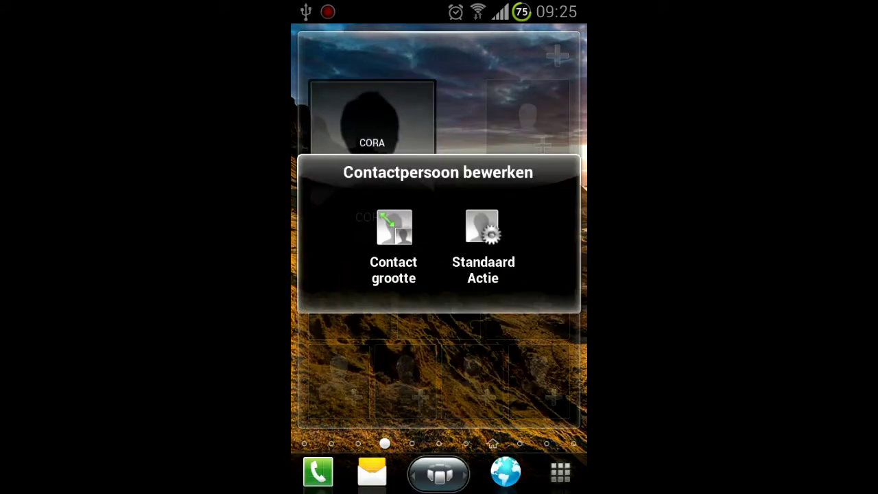
{"action": "left_click", "coordinate": [395, 246]}
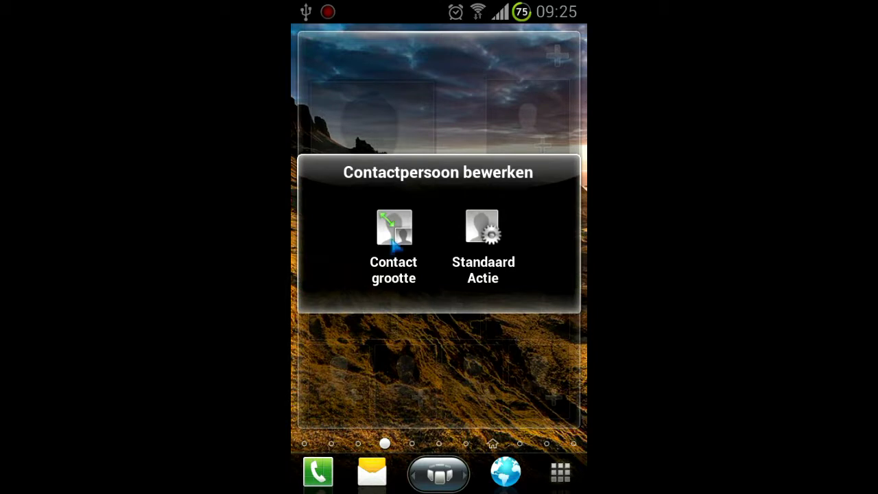
{"action": "left_click", "coordinate": [350, 240]}
{"action": "left_click_drag", "start_coordinate": [350, 123], "coordinate": [439, 131]}
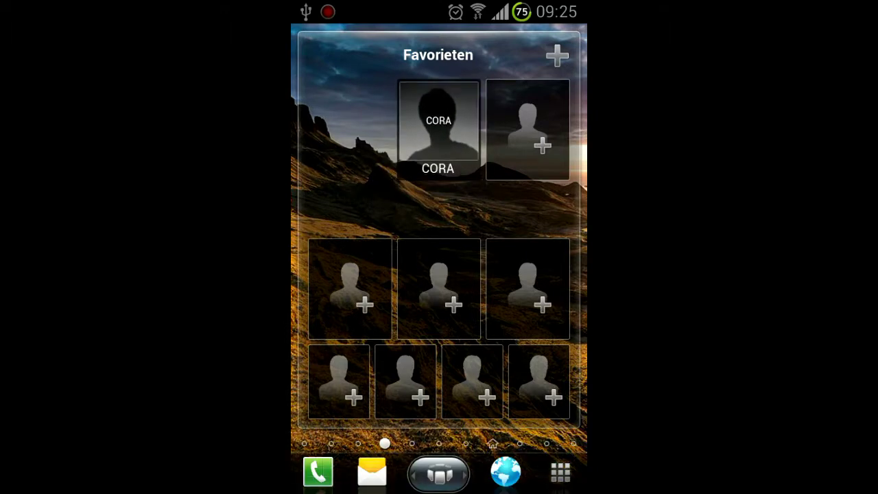
Show the weather panel and cycle through the forecasts for Tokyo and New York, back to Capelle
{"action": "left_click_drag", "start_coordinate": [343, 288], "coordinate": [535, 288]}
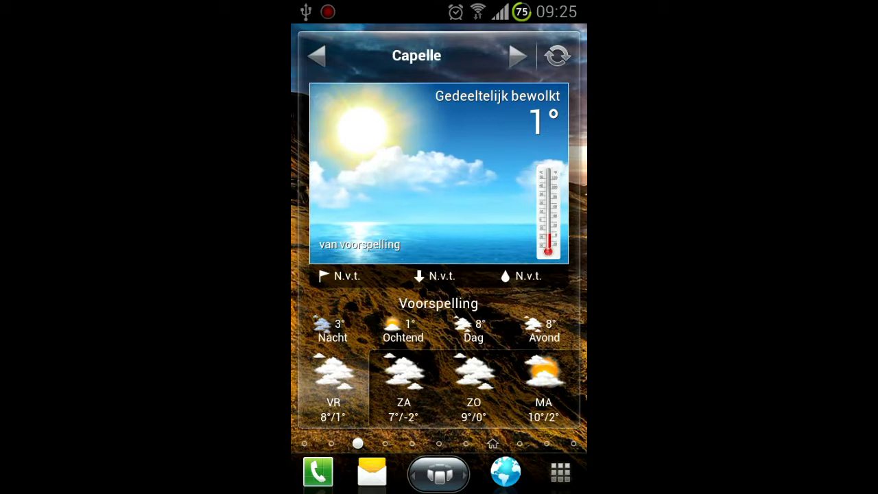
{"action": "left_click", "coordinate": [518, 56]}
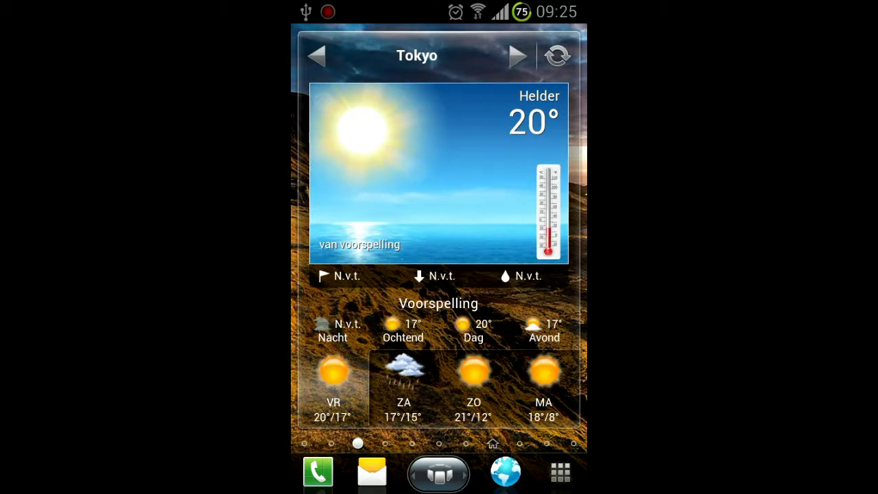
{"action": "left_click", "coordinate": [518, 55]}
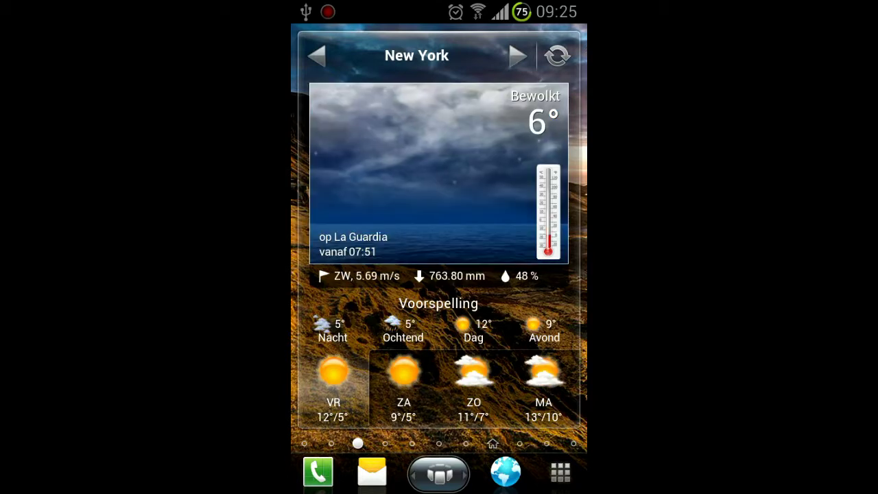
{"action": "left_click", "coordinate": [518, 56]}
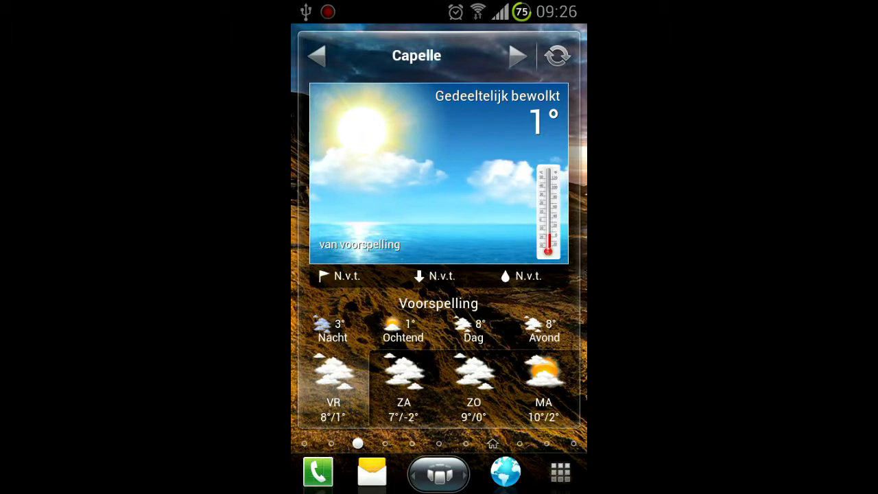
Go to the Flickr panel, open the web page of the image of the day, and return to the panel
{"action": "left_click_drag", "start_coordinate": [507, 171], "coordinate": [357, 175]}
{"action": "left_click_drag", "start_coordinate": [338, 237], "coordinate": [522, 240]}
{"action": "left_click_drag", "start_coordinate": [343, 206], "coordinate": [521, 206]}
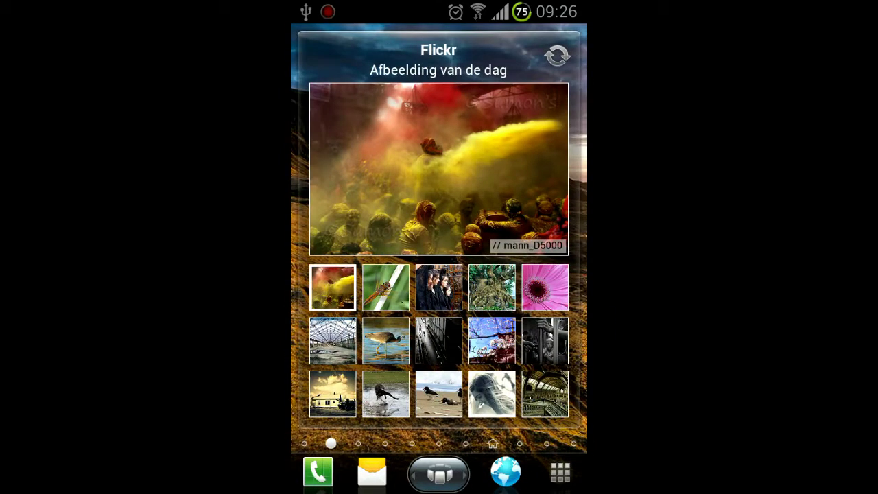
{"action": "left_click", "coordinate": [403, 160]}
{"action": "key", "text": "Escape"}
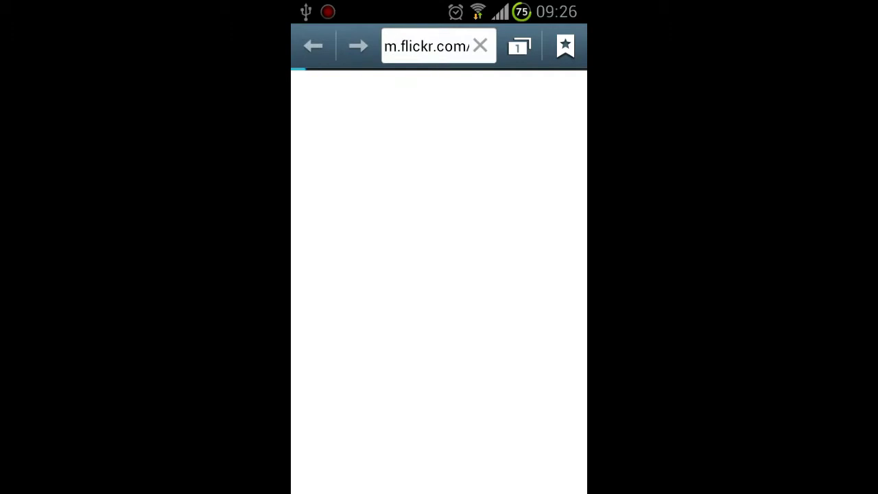
{"action": "key", "text": "Escape"}
Set the Flickr image of the day as the wallpaper and view it on the empty panel
{"action": "left_click", "coordinate": [418, 177]}
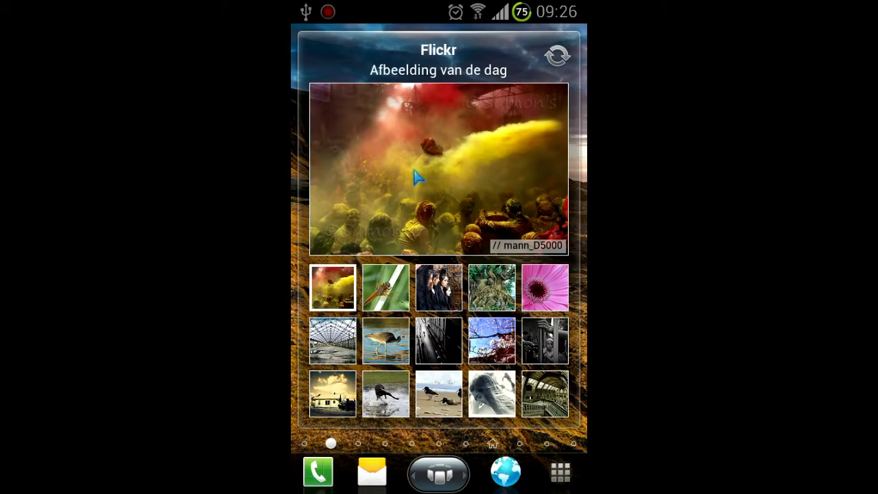
{"action": "left_click", "coordinate": [439, 234]}
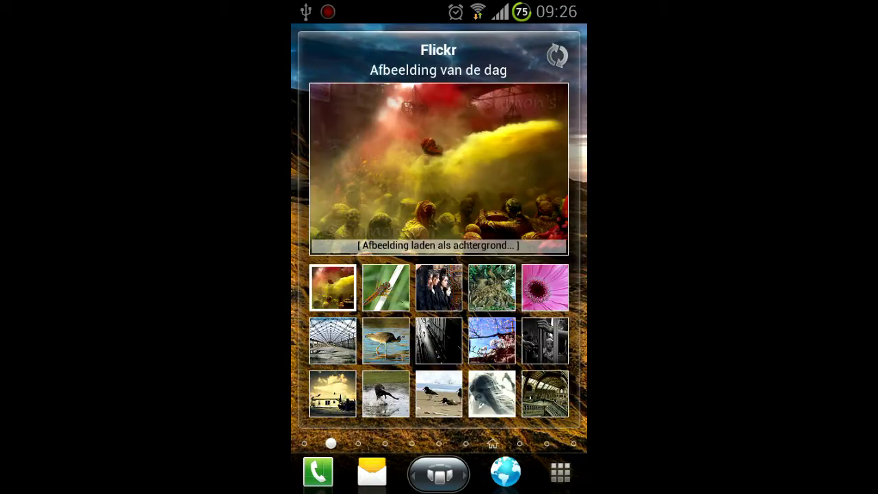
{"action": "left_click_drag", "start_coordinate": [535, 247], "coordinate": [343, 247]}
{"action": "left_click_drag", "start_coordinate": [522, 275], "coordinate": [343, 274]}
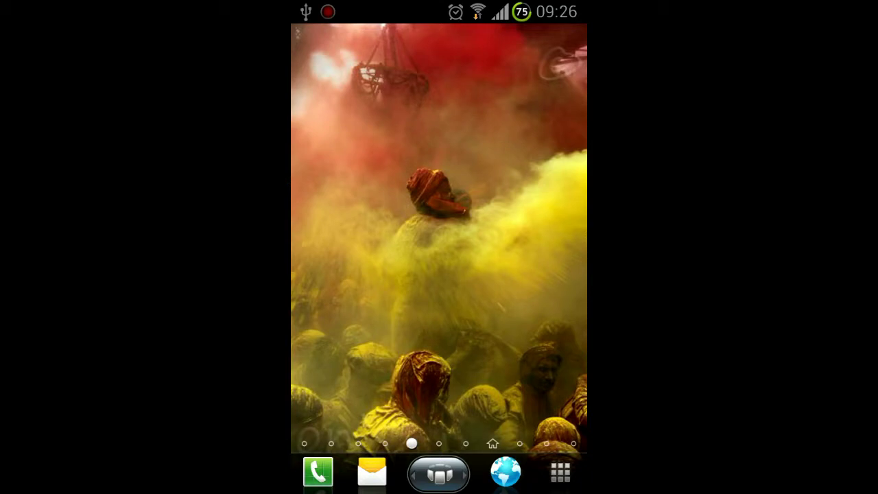
View the Maand Kalender moon phases from the clock panel and return to that panel
{"action": "left_click_drag", "start_coordinate": [522, 275], "coordinate": [343, 275]}
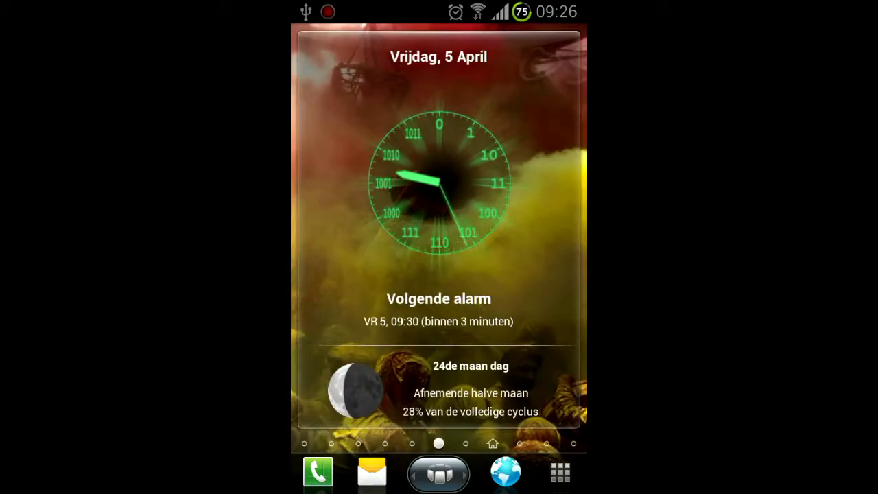
{"action": "left_click", "coordinate": [356, 390]}
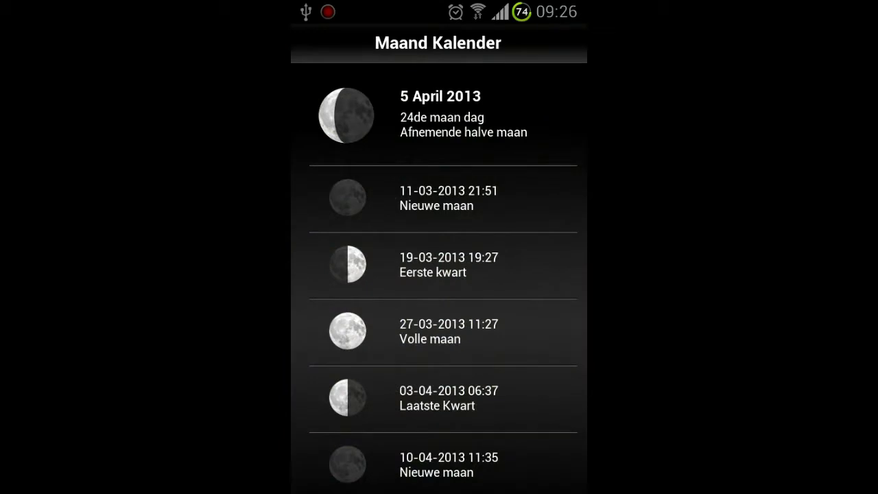
{"action": "key", "text": "Escape"}
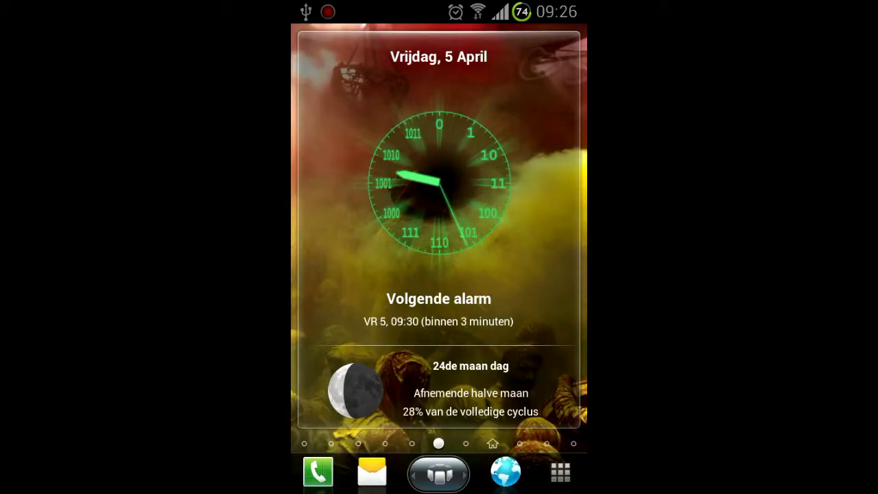
Look through the home panels, including Flickr, the clock and Tools, against the new wallpaper, and finish on the Favorieten panel
{"action": "left_click_drag", "start_coordinate": [343, 240], "coordinate": [548, 240]}
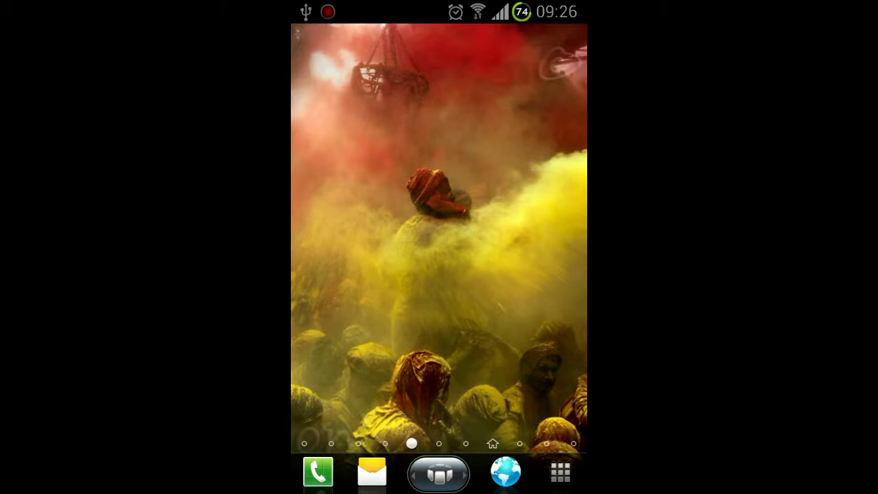
{"action": "left_click_drag", "start_coordinate": [343, 240], "coordinate": [549, 241]}
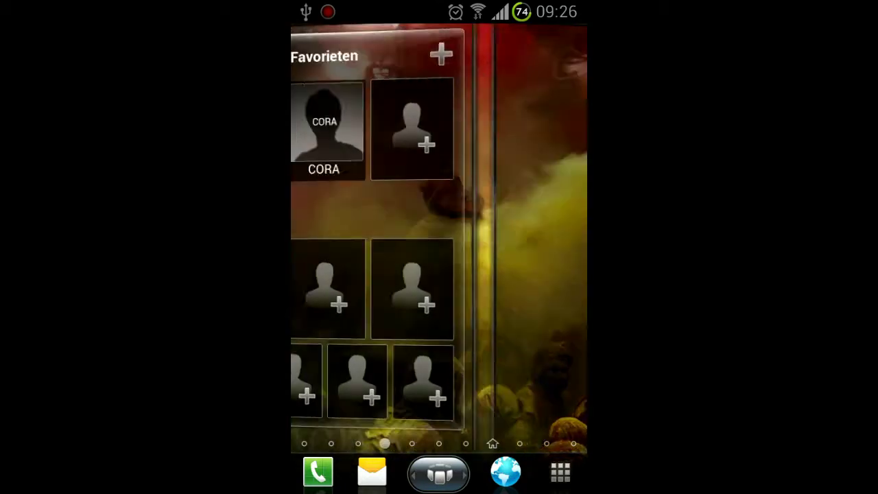
{"action": "left_click_drag", "start_coordinate": [343, 240], "coordinate": [549, 240]}
{"action": "left_click_drag", "start_coordinate": [343, 240], "coordinate": [548, 240]}
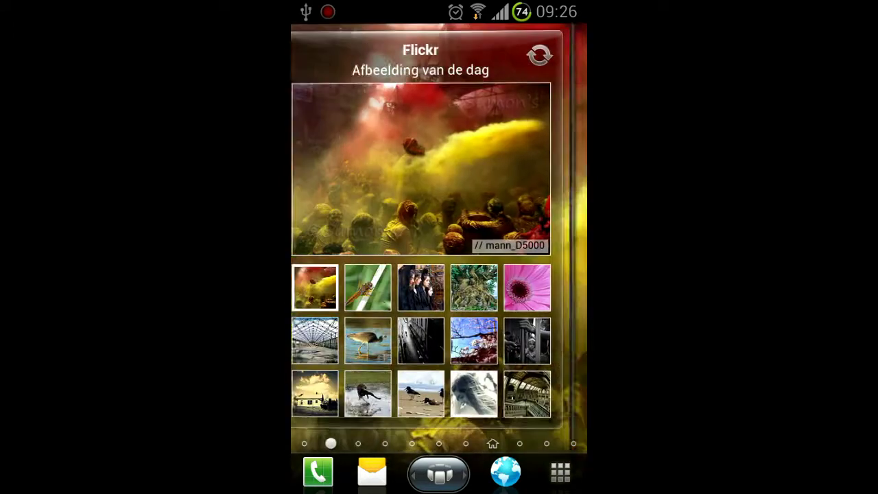
{"action": "left_click_drag", "start_coordinate": [343, 240], "coordinate": [549, 240]}
{"action": "mouse_move", "coordinate": [343, 240]}
{"action": "left_mouse_down"}
{"action": "mouse_move", "coordinate": [548, 240]}
{"action": "mouse_move", "coordinate": [343, 240]}
{"action": "left_mouse_up"}
{"action": "left_click_drag", "start_coordinate": [548, 240], "coordinate": [343, 240]}
{"action": "left_click_drag", "start_coordinate": [549, 240], "coordinate": [343, 240]}
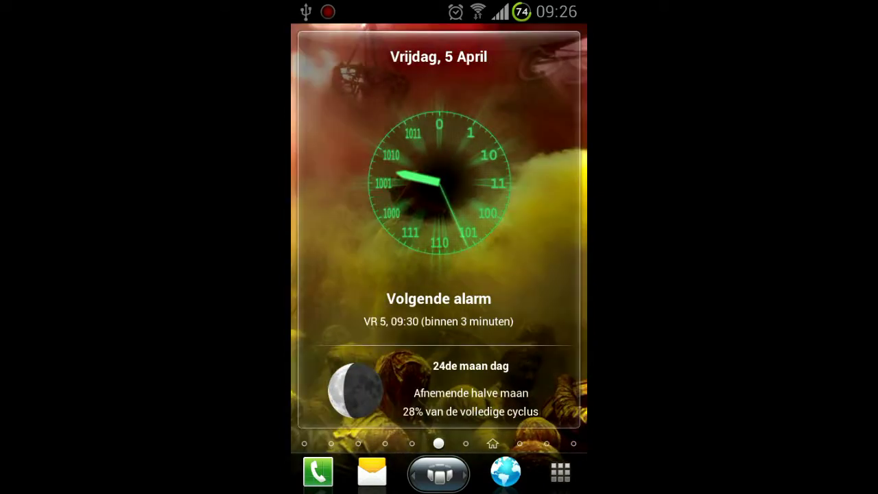
{"action": "left_click_drag", "start_coordinate": [549, 240], "coordinate": [528, 240]}
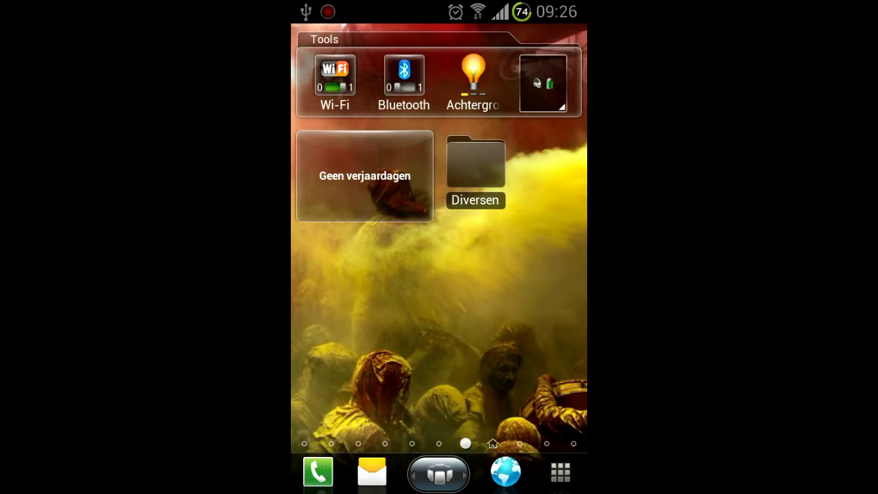
{"action": "left_click_drag", "start_coordinate": [343, 240], "coordinate": [515, 240]}
{"action": "left_click_drag", "start_coordinate": [343, 240], "coordinate": [514, 240]}
{"action": "left_click_drag", "start_coordinate": [344, 240], "coordinate": [515, 240]}
{"action": "left_click_drag", "start_coordinate": [343, 241], "coordinate": [515, 240]}
{"action": "mouse_move", "coordinate": [343, 240]}
{"action": "left_mouse_down"}
{"action": "mouse_move", "coordinate": [515, 240]}
{"action": "mouse_move", "coordinate": [343, 240]}
{"action": "left_mouse_up"}
{"action": "left_click_drag", "start_coordinate": [514, 240], "coordinate": [343, 240]}
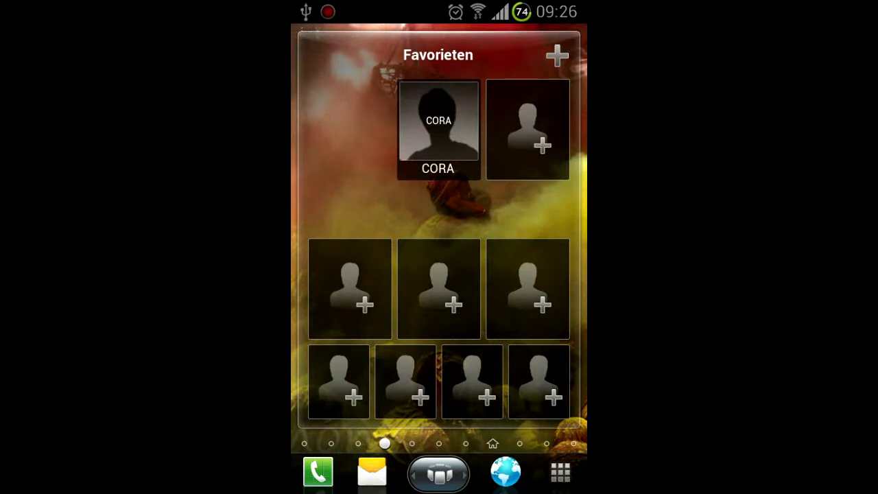
Lower the screen brightness to its minimum in the notification panel, return to Favorieten, and reopen the notification panel
{"action": "left_click_drag", "start_coordinate": [439, 7], "coordinate": [439, 474]}
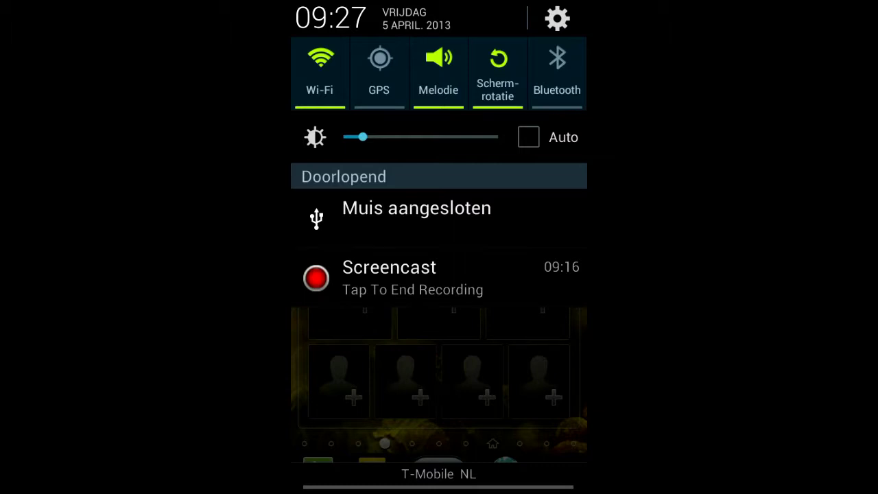
{"action": "left_click_drag", "start_coordinate": [363, 137], "coordinate": [346, 137]}
{"action": "key", "text": "Escape"}
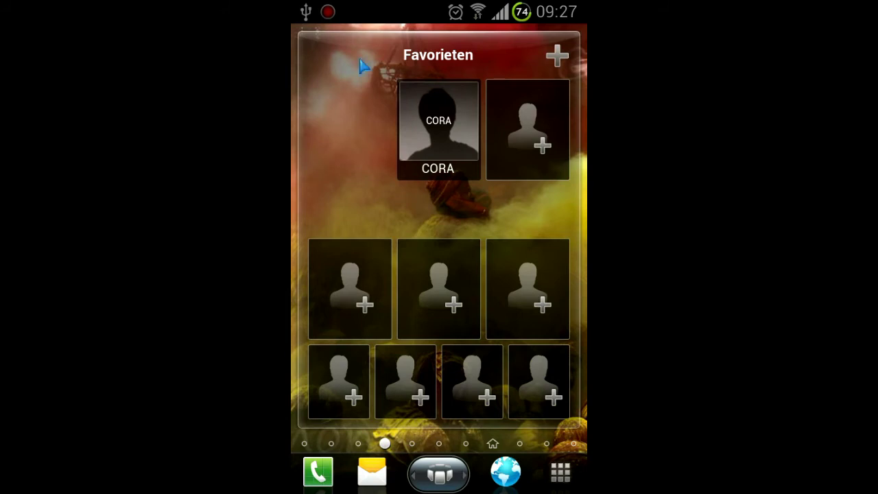
{"action": "left_click_drag", "start_coordinate": [440, 8], "coordinate": [439, 302]}
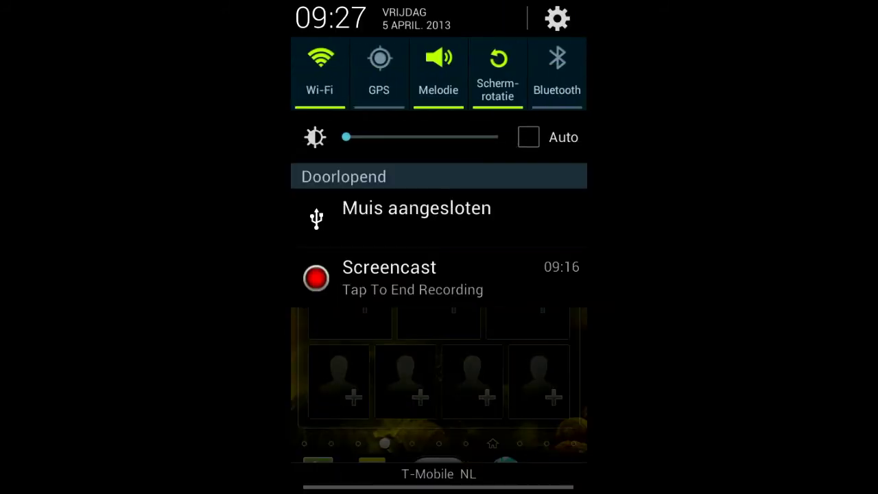